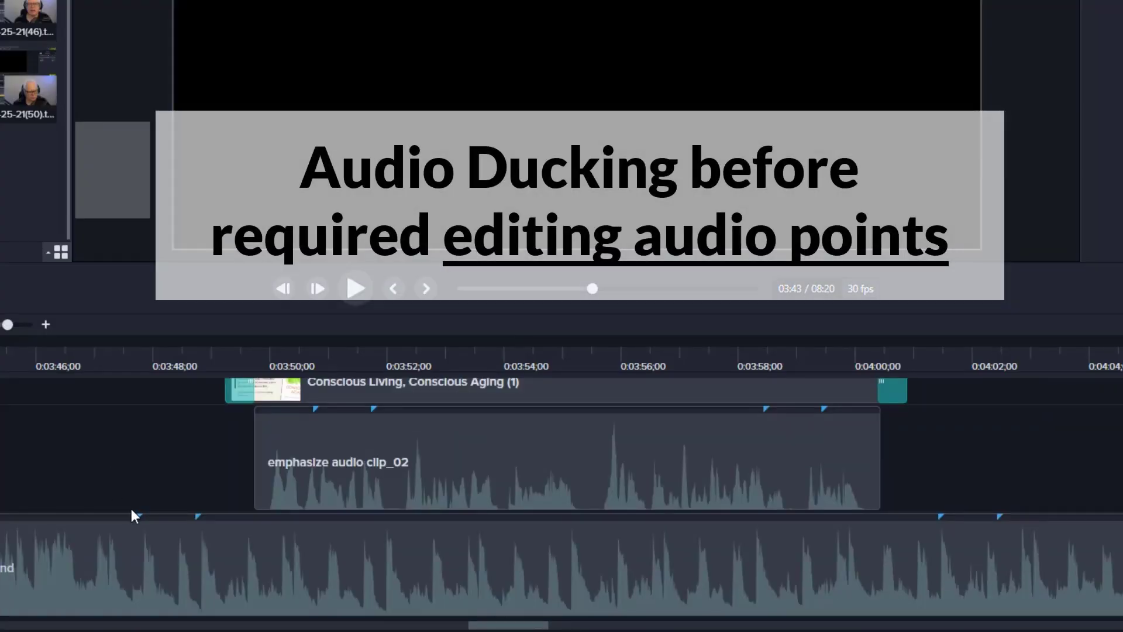
# Pull the horizonbound music's volume line down under the narration and preview the ducking
pyautogui.rightClick(328, 559)
pyautogui.click(378, 454)
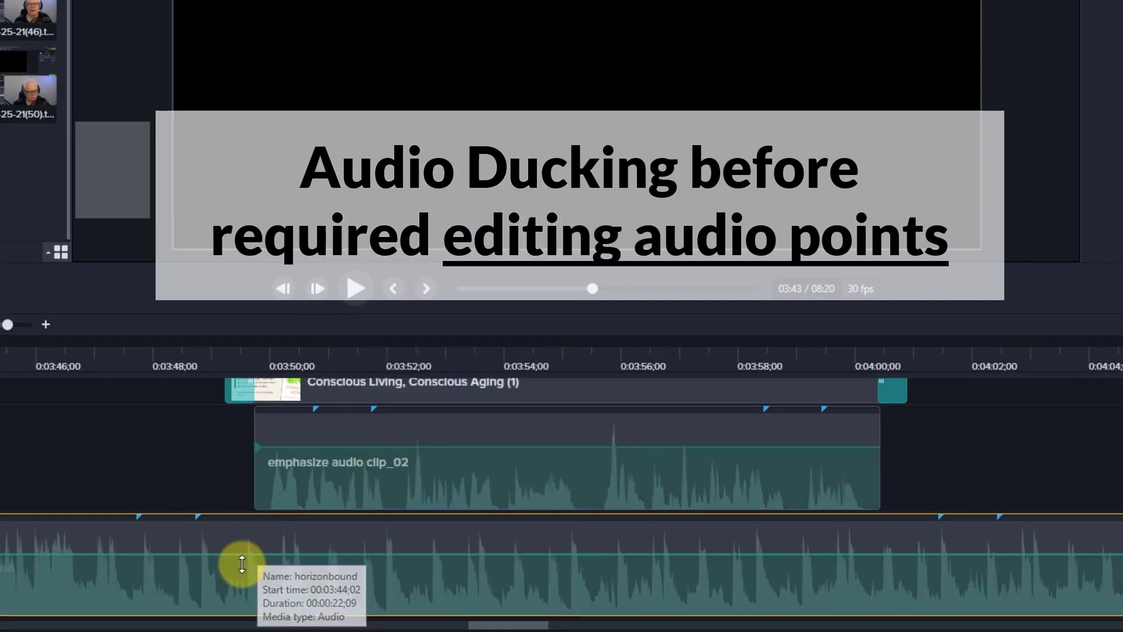
pyautogui.moveTo(581, 552); pyautogui.dragTo(494, 584)
pyautogui.click(174, 363)
pyautogui.click(104, 351)
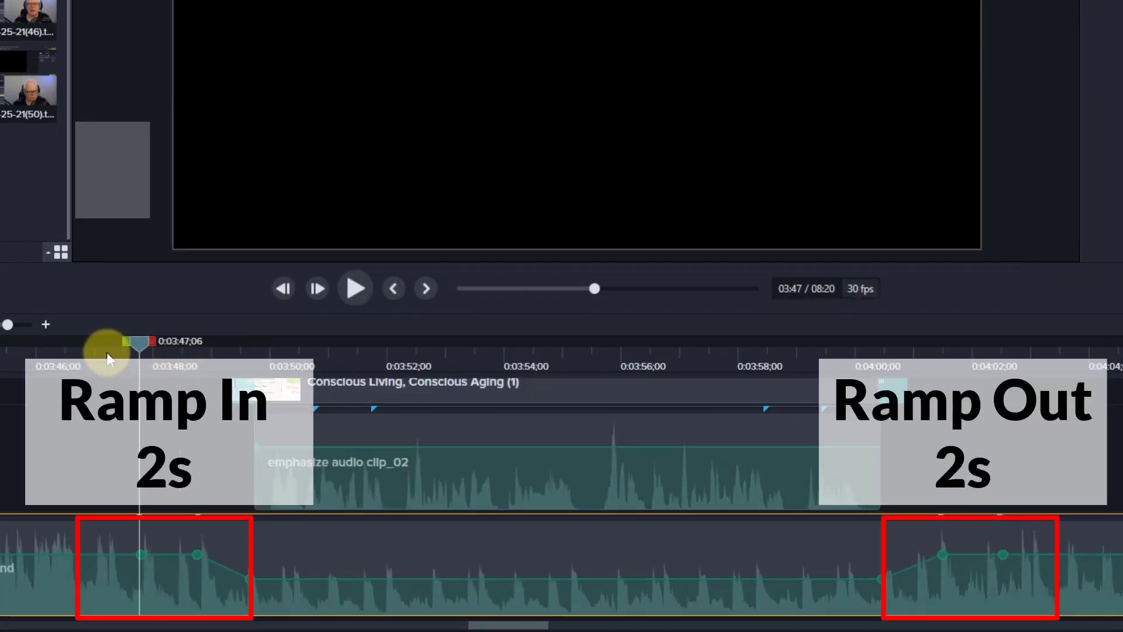
pyautogui.click(352, 289)
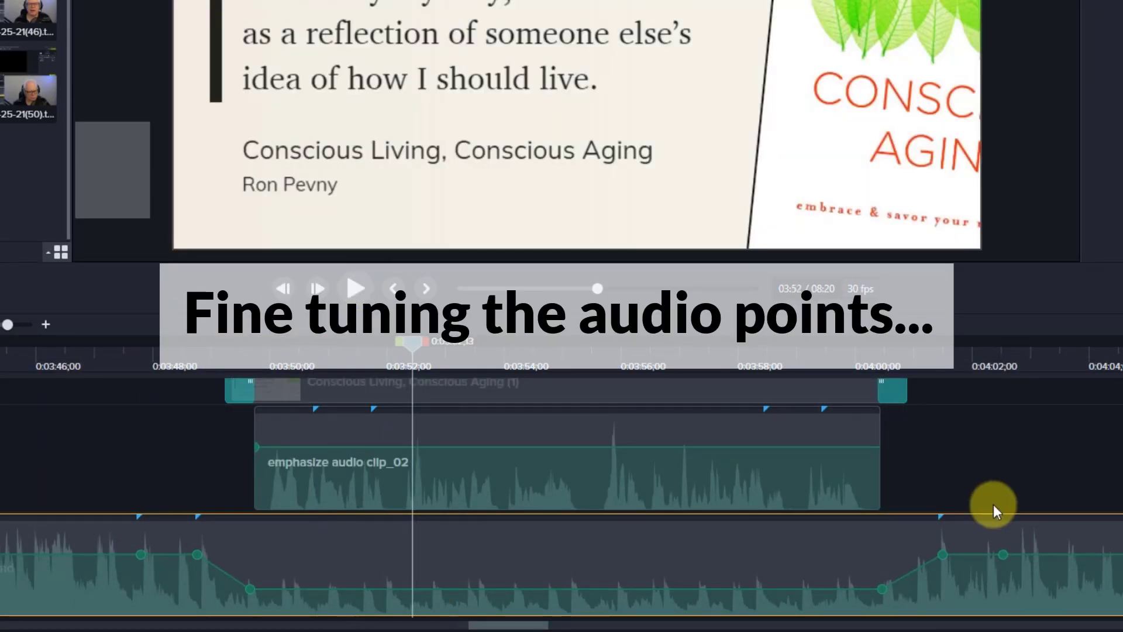
# Lower the outer volume points to about 80% so the music ramps down and back up
pyautogui.moveTo(198, 554); pyautogui.dragTo(196, 565)
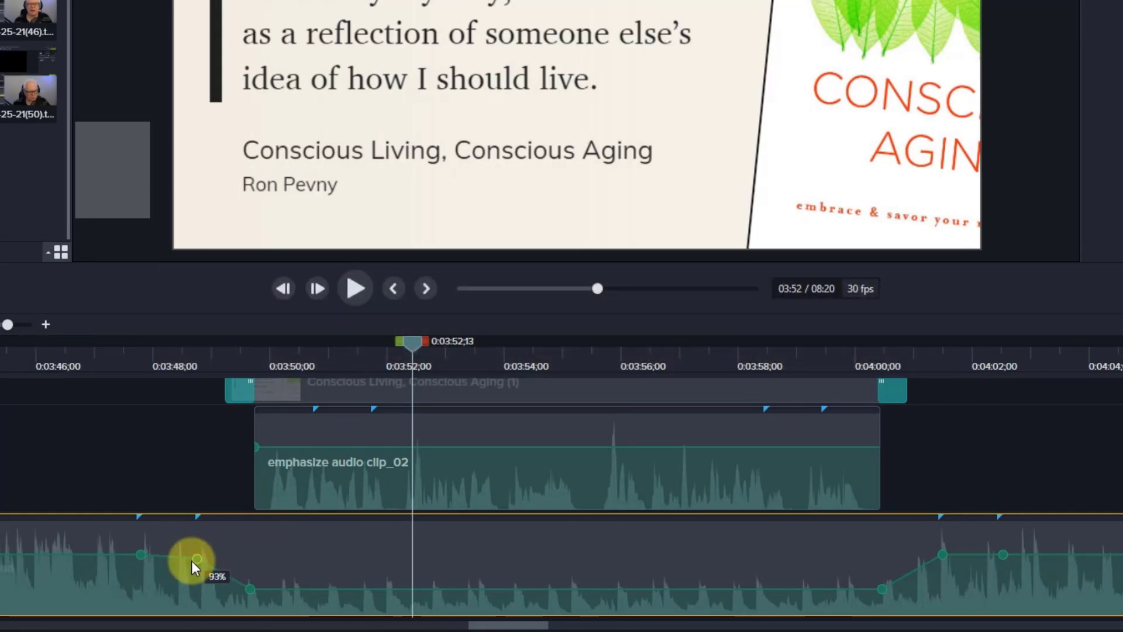
pyautogui.moveTo(943, 554); pyautogui.dragTo(942, 565)
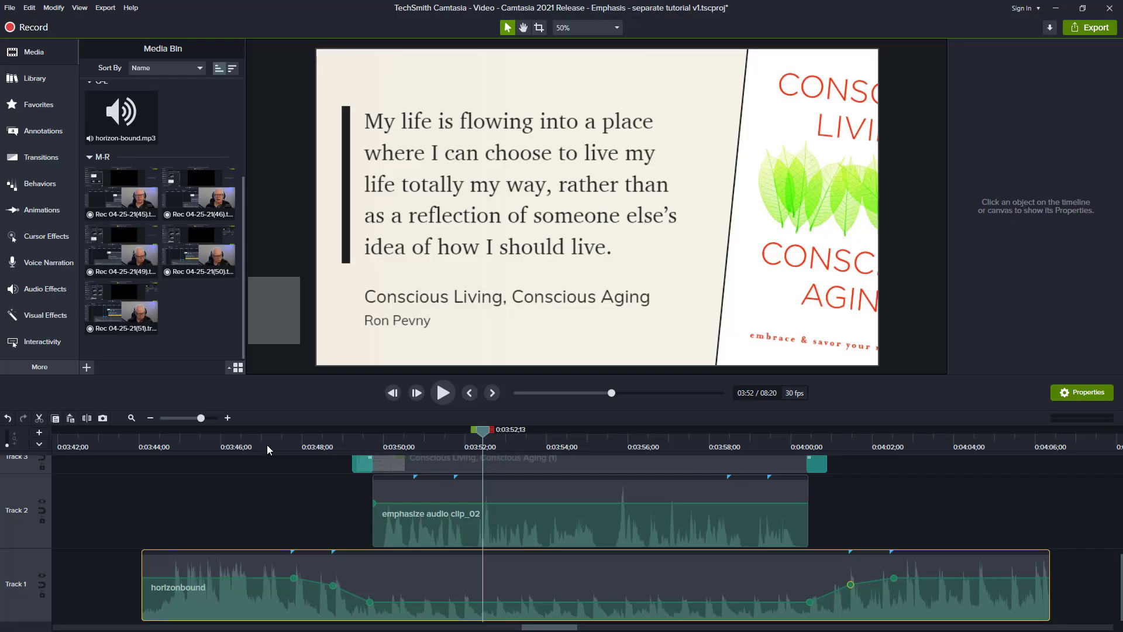
pyautogui.click(267, 447)
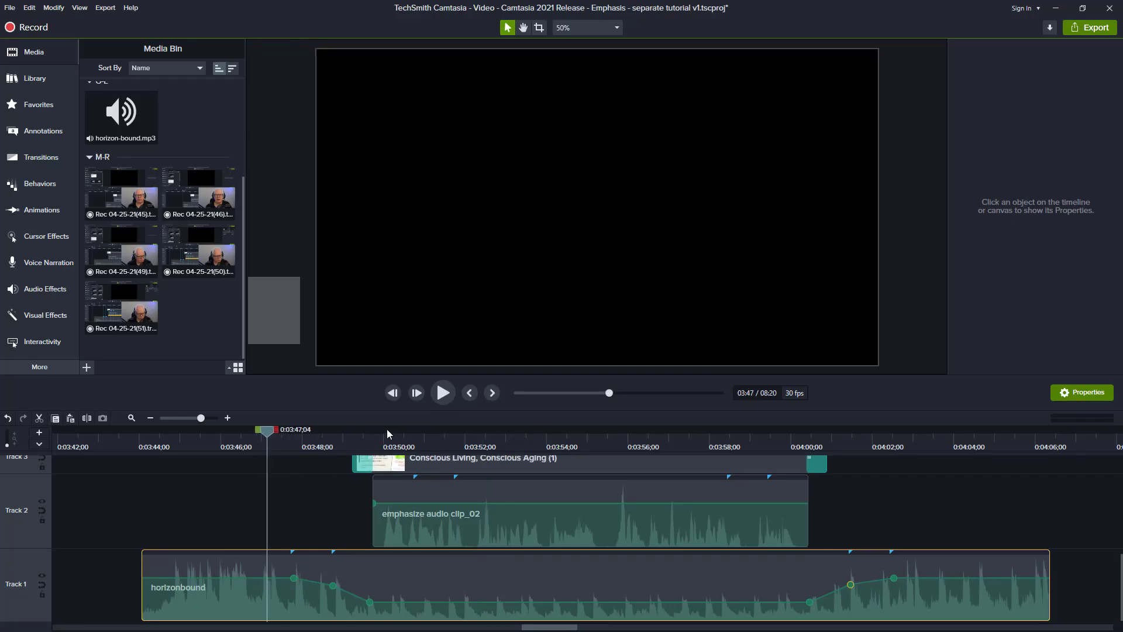
pyautogui.click(442, 395)
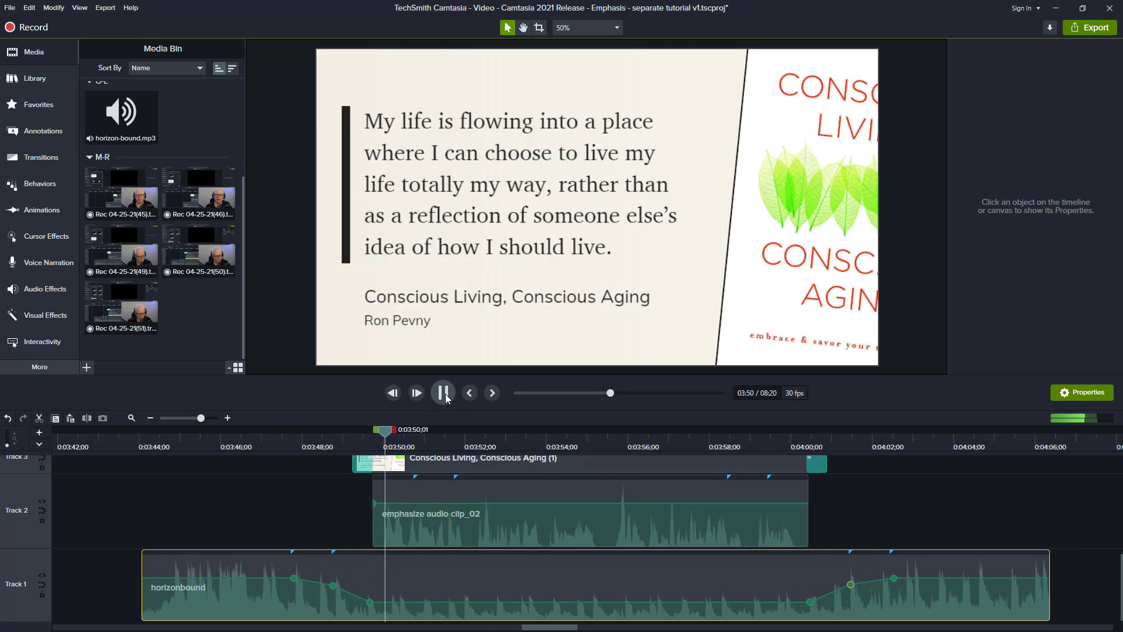
pyautogui.click(445, 395)
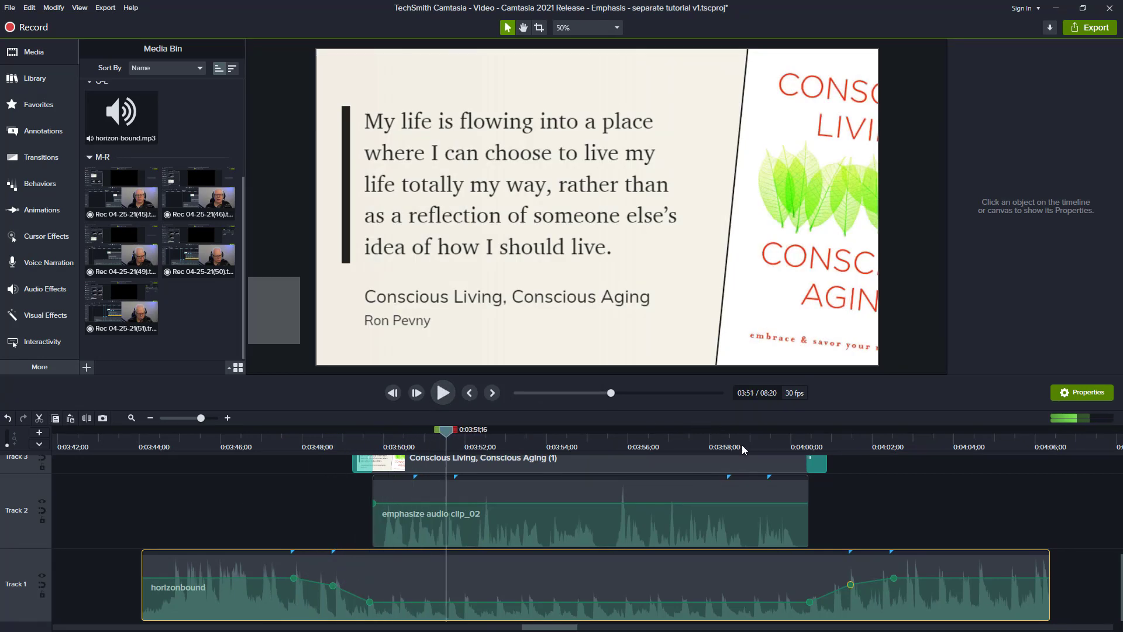
pyautogui.click(751, 448)
pyautogui.click(449, 397)
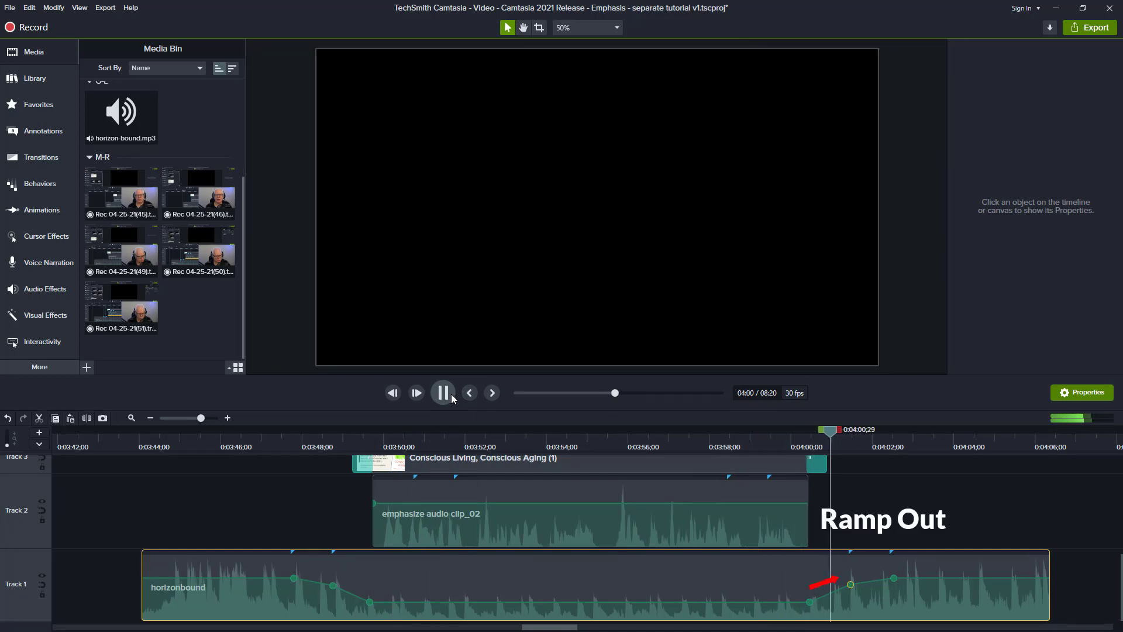
pyautogui.click(451, 396)
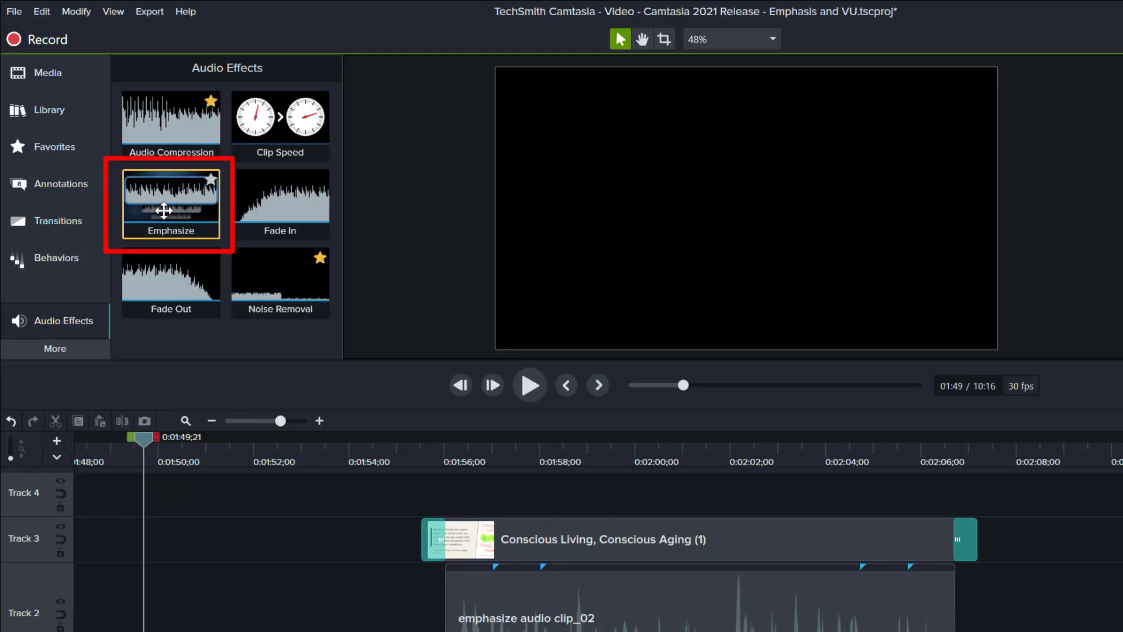
# Apply the Emphasize audio effect to the 'emphasize audio clip_02' narration on Track 2
pyautogui.moveTo(164, 211); pyautogui.dragTo(647, 608)
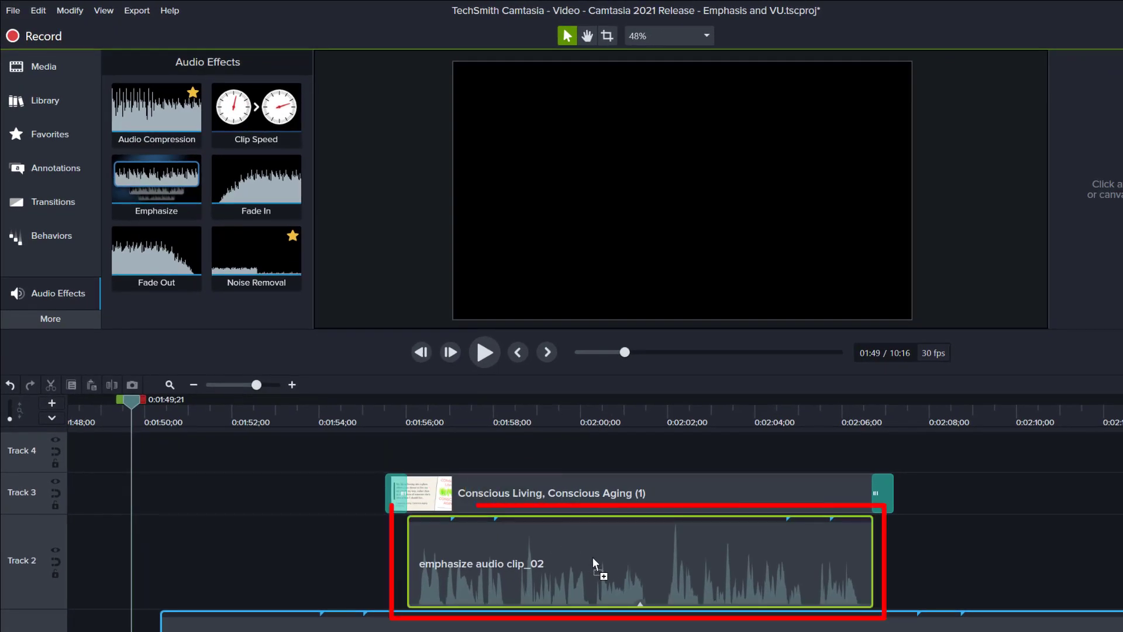
pyautogui.moveTo(593, 561); pyautogui.dragTo(595, 564)
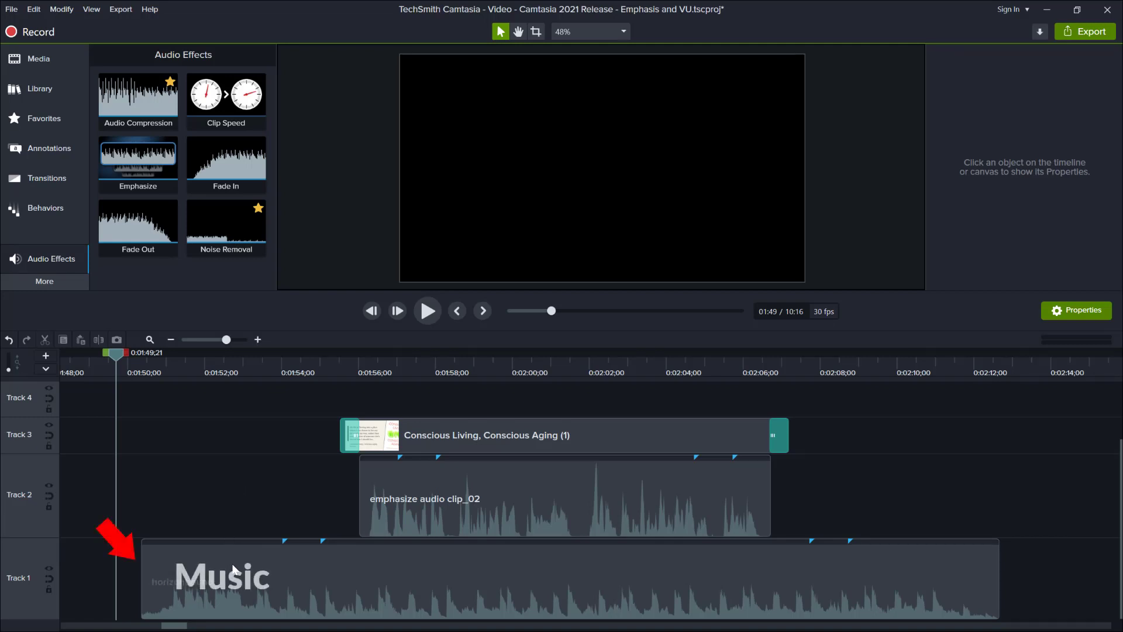
# Add Emphasize to 'emphasize audio clip_02' and show its 80%, Outside, 1 s ramp settings
pyautogui.click(169, 570)
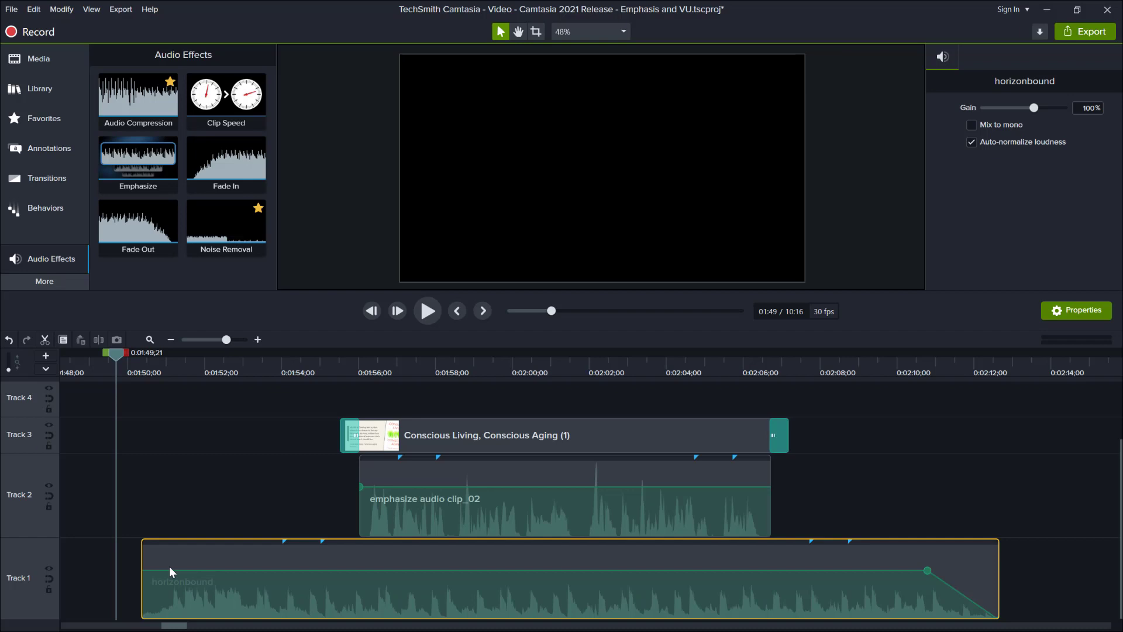
pyautogui.moveTo(150, 175); pyautogui.dragTo(561, 496)
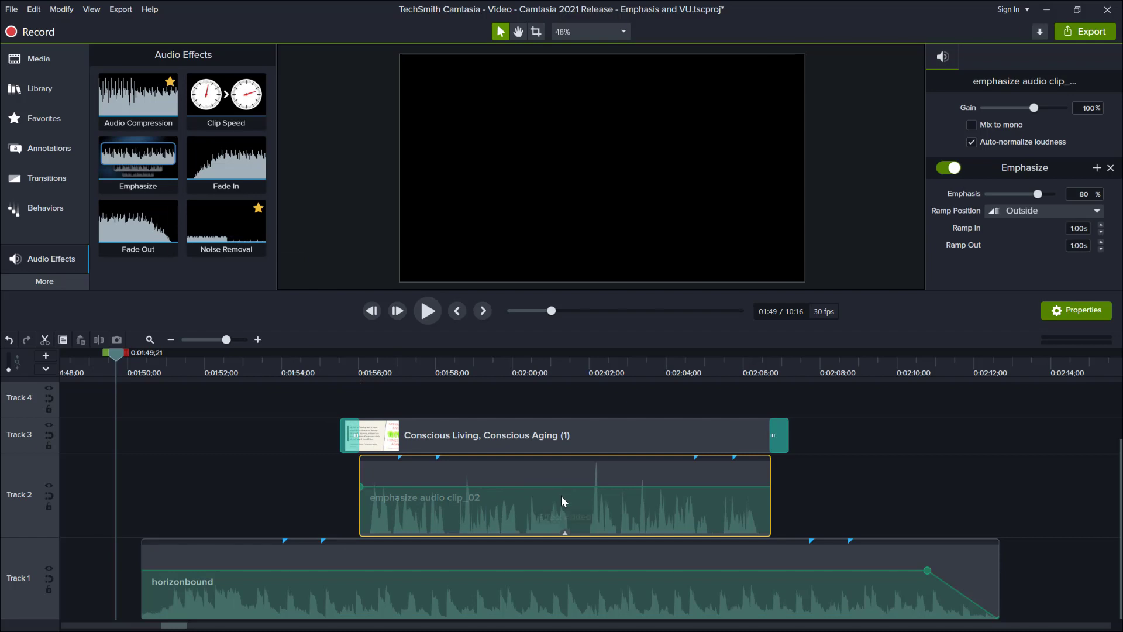
pyautogui.click(566, 531)
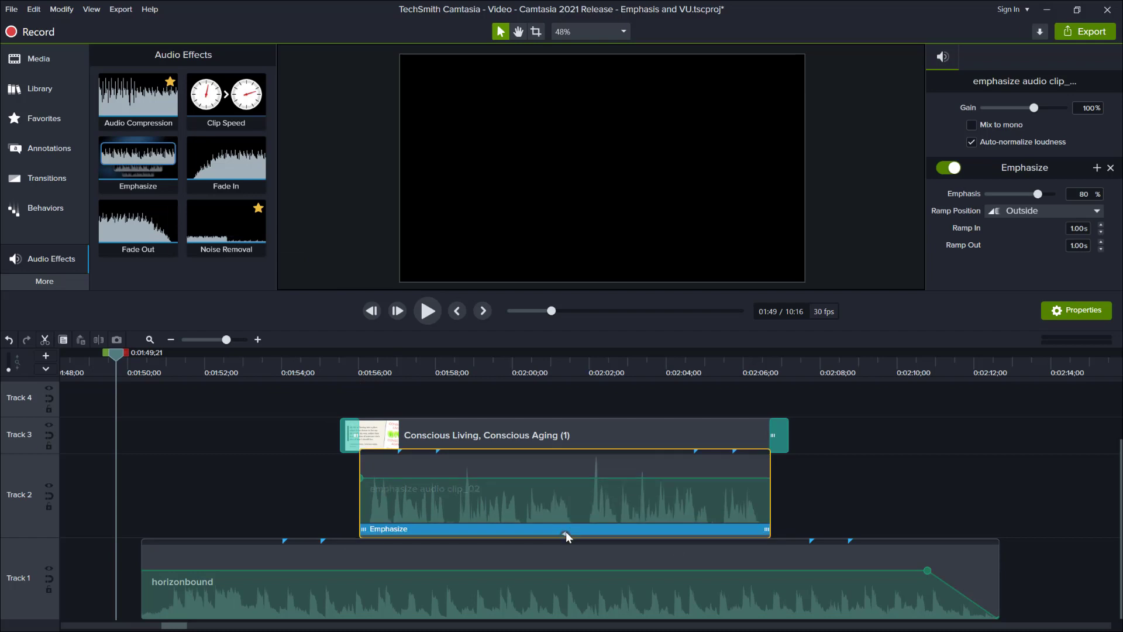
pyautogui.click(578, 529)
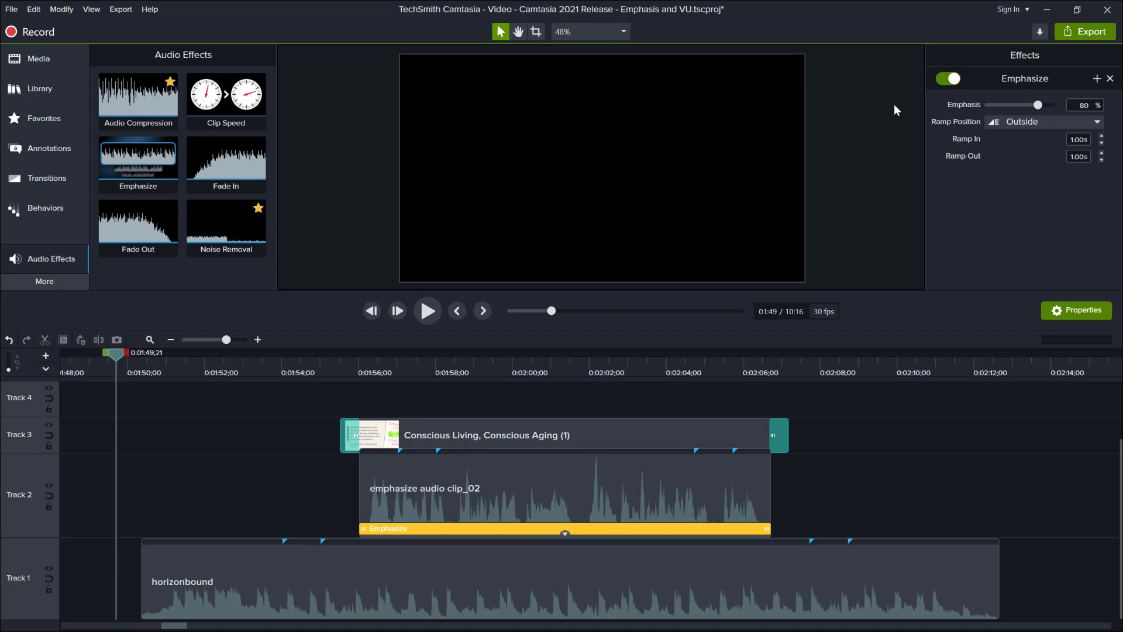
pyautogui.moveTo(1038, 105); pyautogui.dragTo(985, 107)
pyautogui.moveTo(998, 106); pyautogui.dragTo(987, 106)
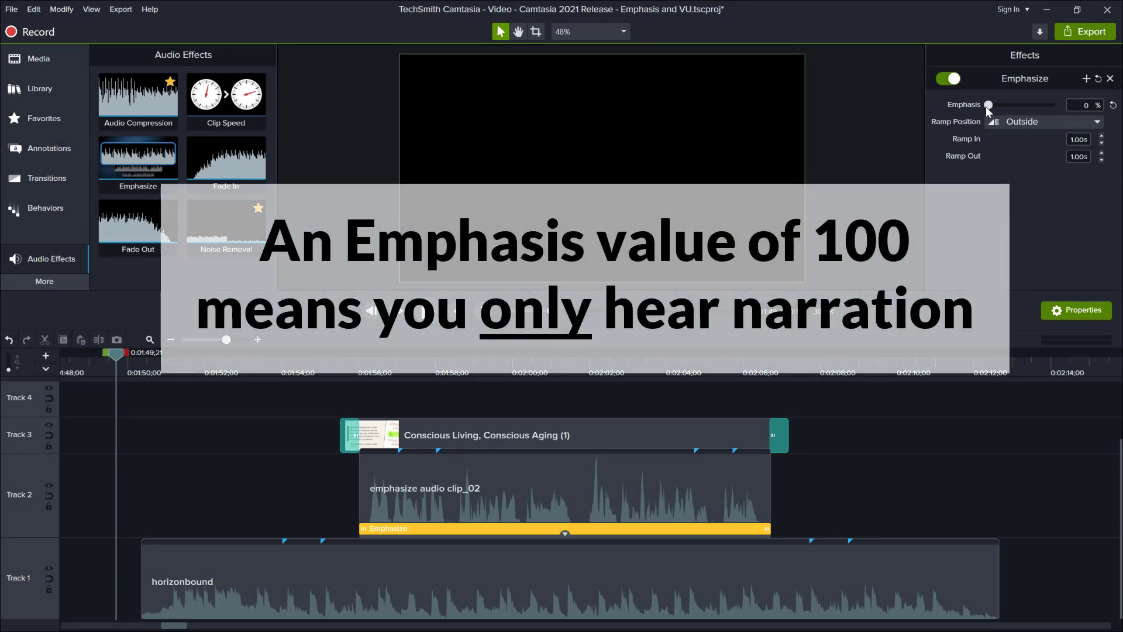
pyautogui.moveTo(986, 107); pyautogui.dragTo(1052, 104)
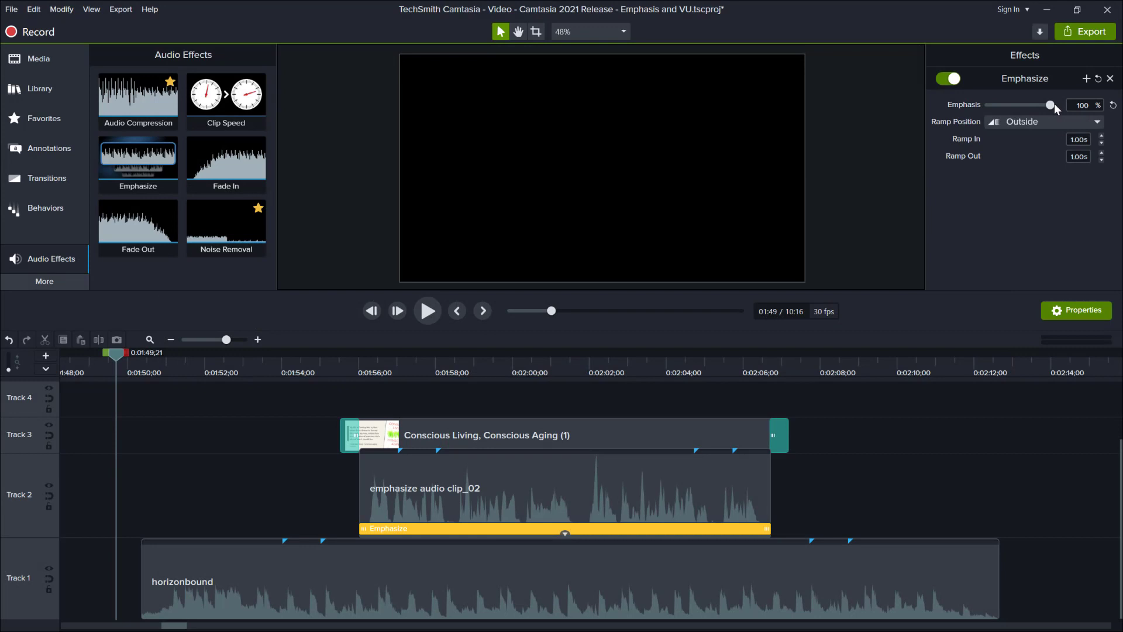
pyautogui.click(1113, 106)
# Set Emphasis to 0% and preview the narration with no music ducking
pyautogui.moveTo(1034, 104); pyautogui.dragTo(1036, 106)
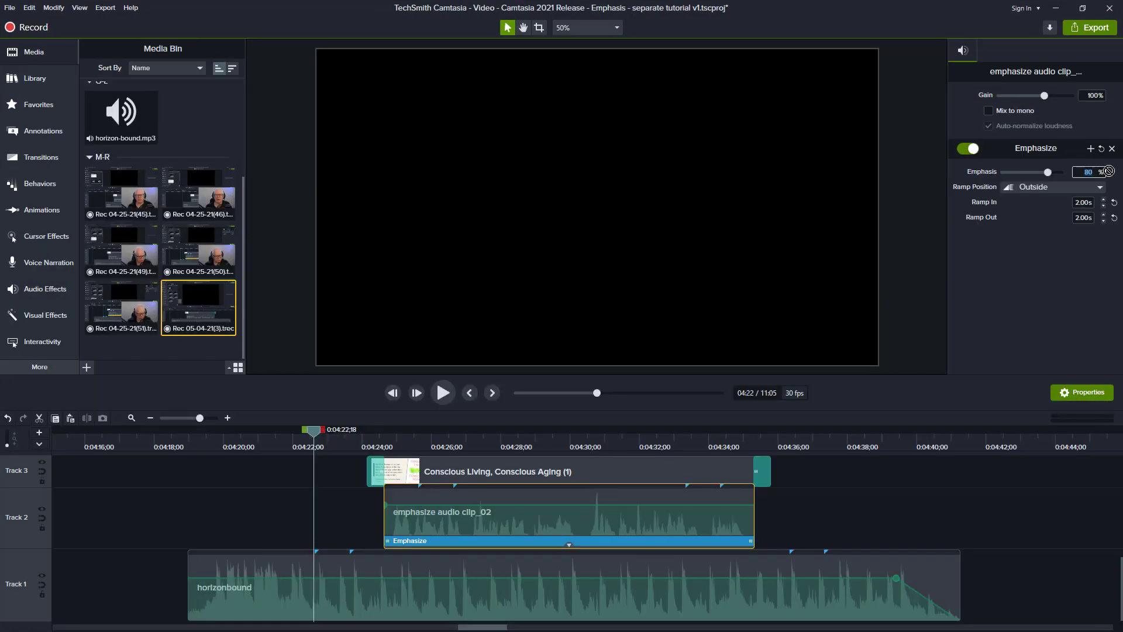
pyautogui.press('Return')
pyautogui.click(443, 393)
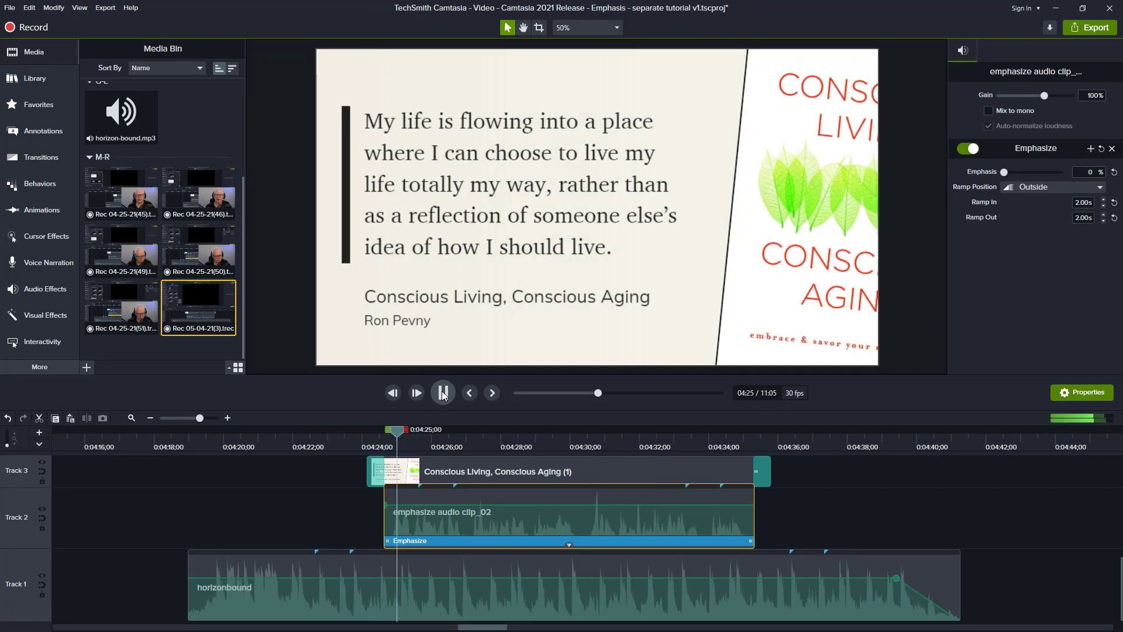
pyautogui.click(443, 393)
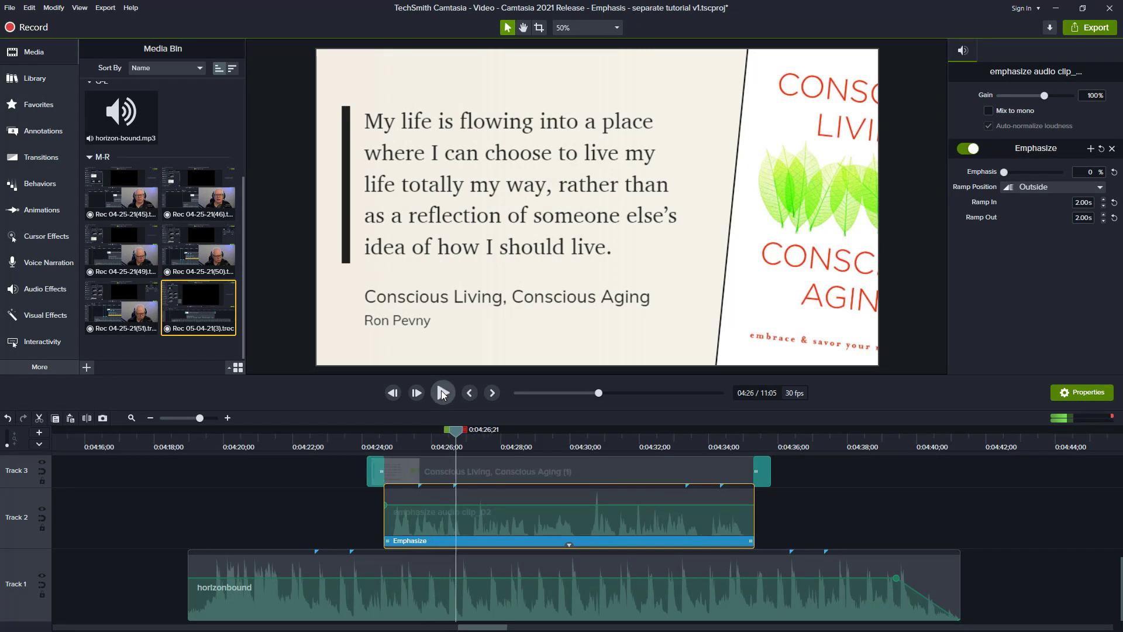
pyautogui.click(314, 448)
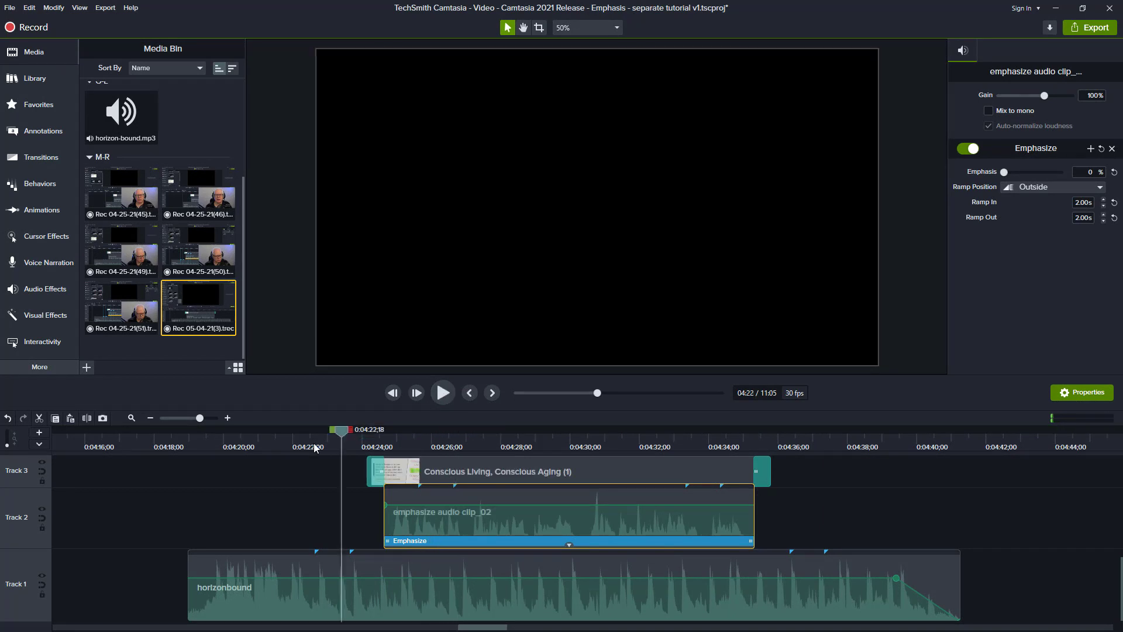
pyautogui.moveTo(315, 439); pyautogui.dragTo(316, 440)
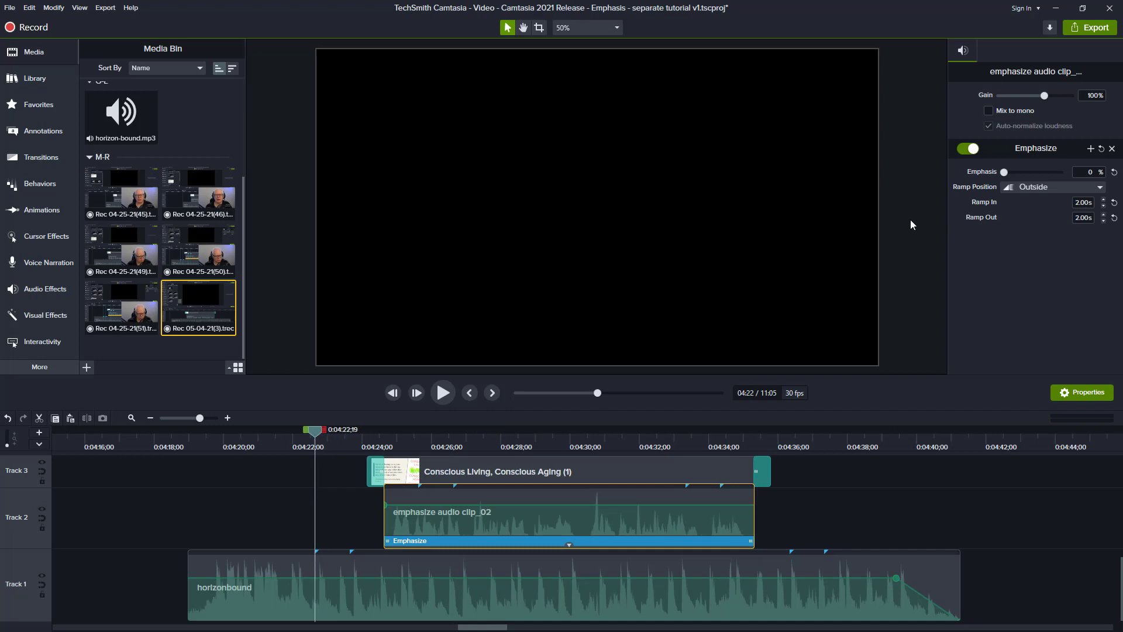
# Set the Emphasis amount to 50% and preview the ducking from before the narration
pyautogui.click(1091, 172)
pyautogui.write('50')
pyautogui.press('Return')
pyautogui.click(443, 396)
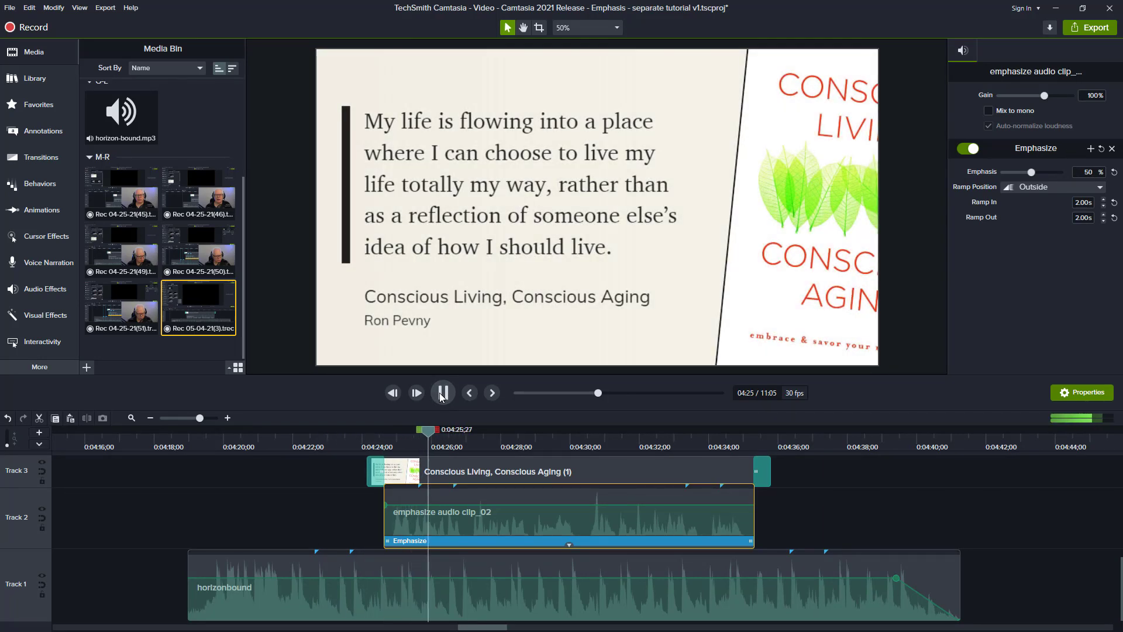
pyautogui.click(443, 395)
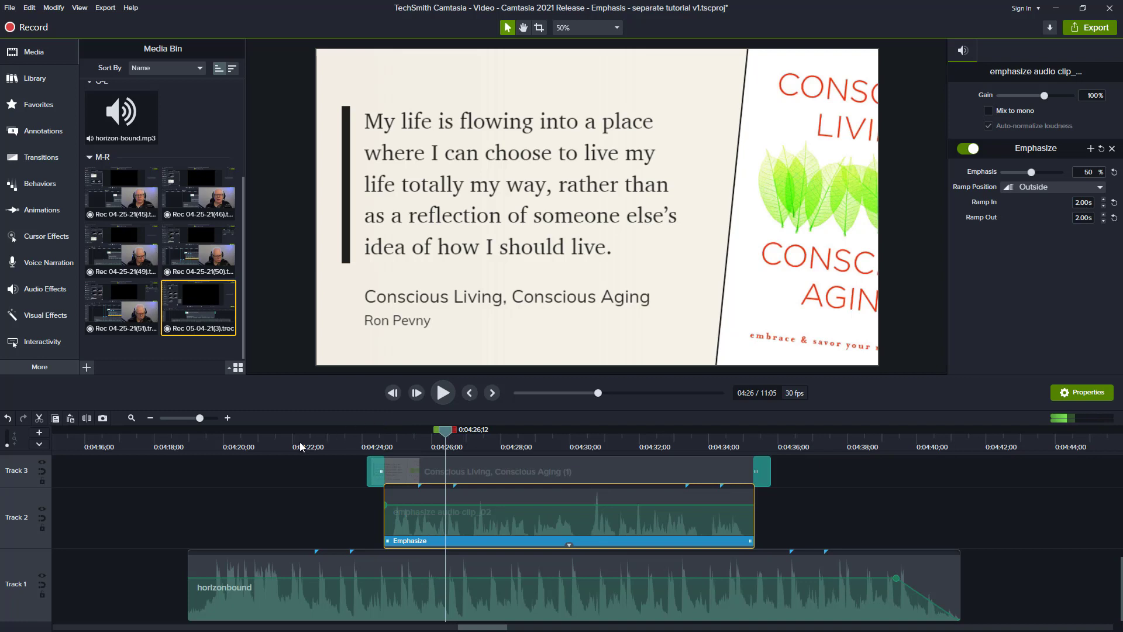
pyautogui.moveTo(299, 441); pyautogui.dragTo(315, 433)
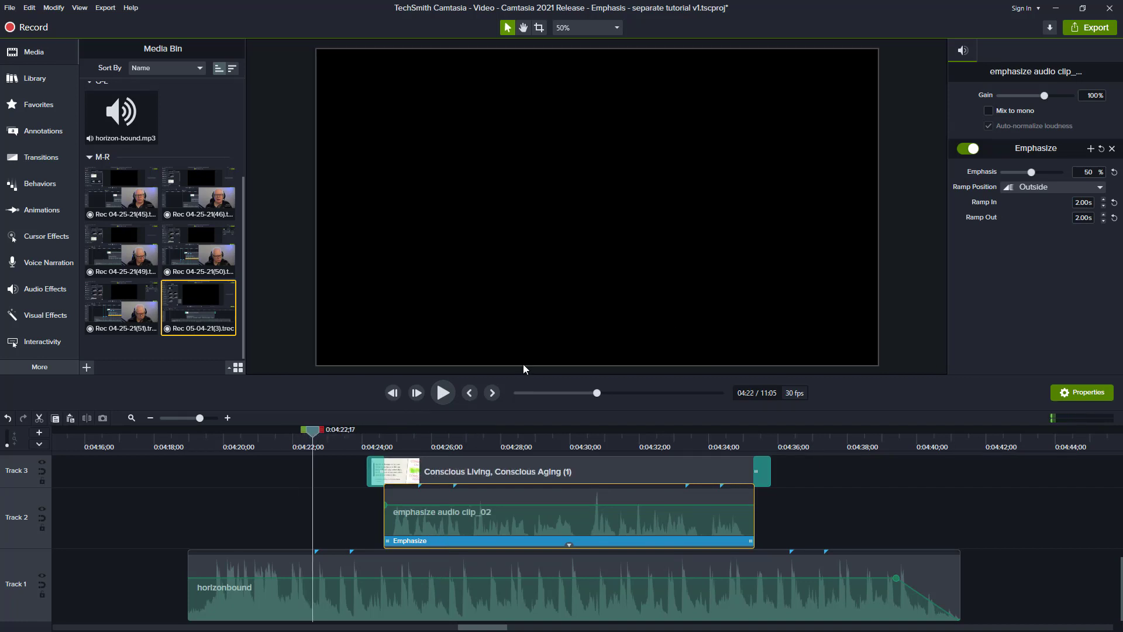
# Preview the music ducking at 80% and then at 100% Emphasis
pyautogui.click(1115, 173)
pyautogui.click(443, 393)
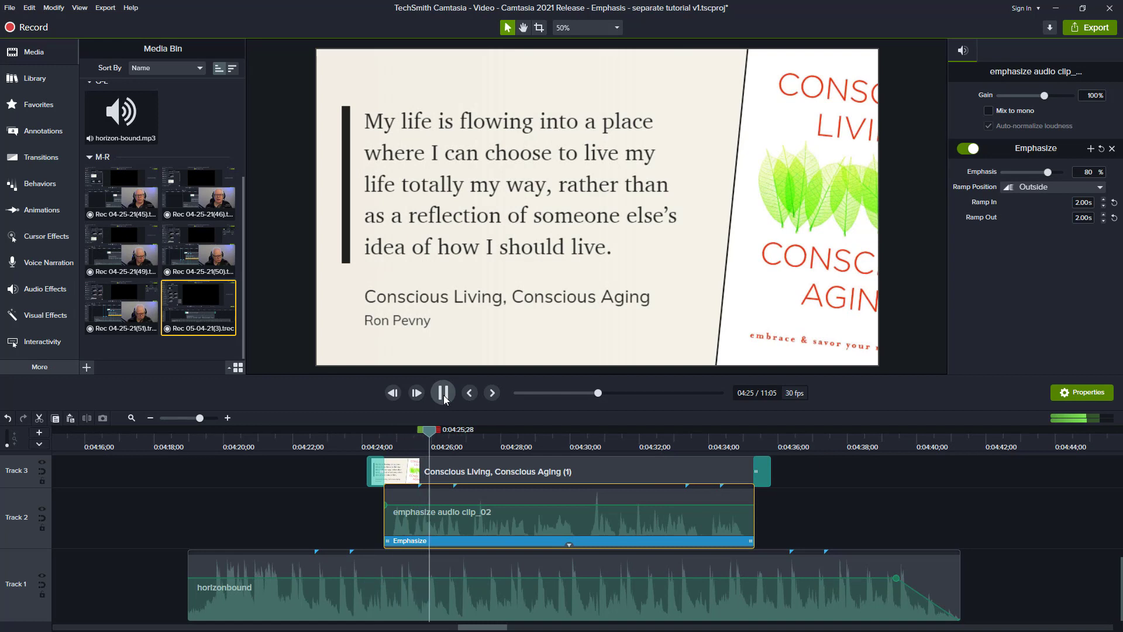
pyautogui.click(443, 393)
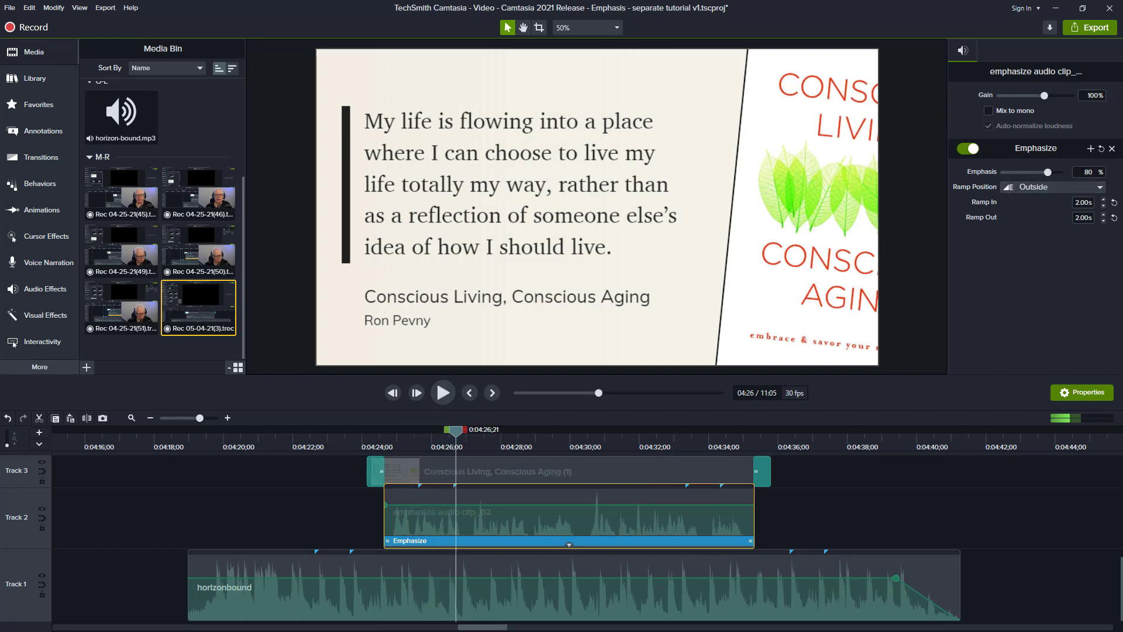
pyautogui.click(1089, 172)
pyautogui.moveTo(466, 429); pyautogui.dragTo(322, 430)
pyautogui.click(442, 392)
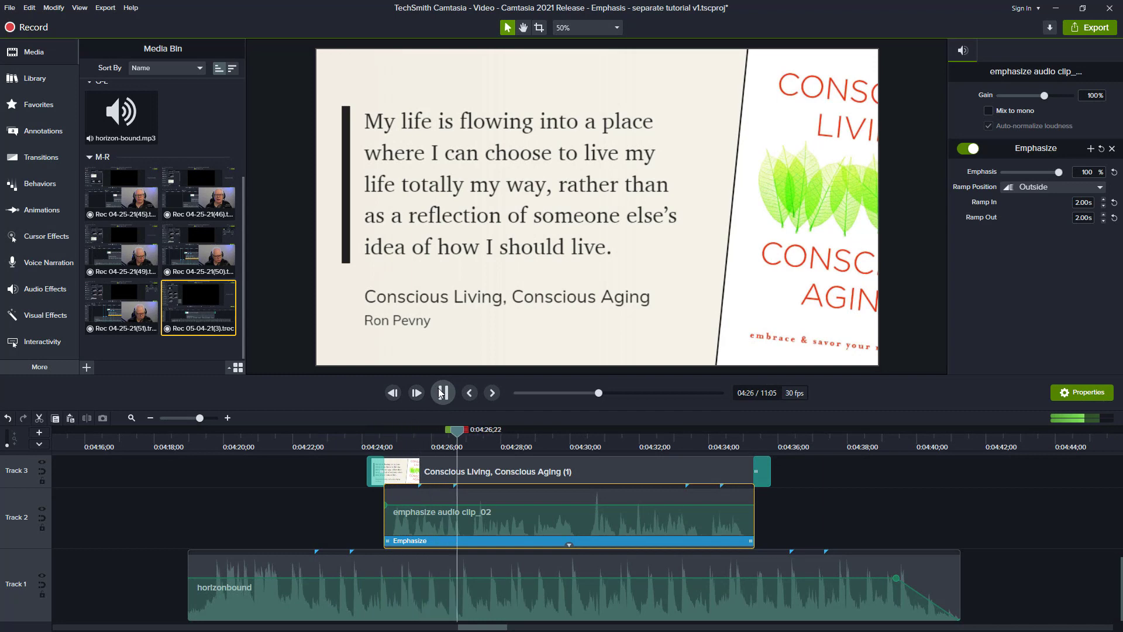
pyautogui.click(441, 391)
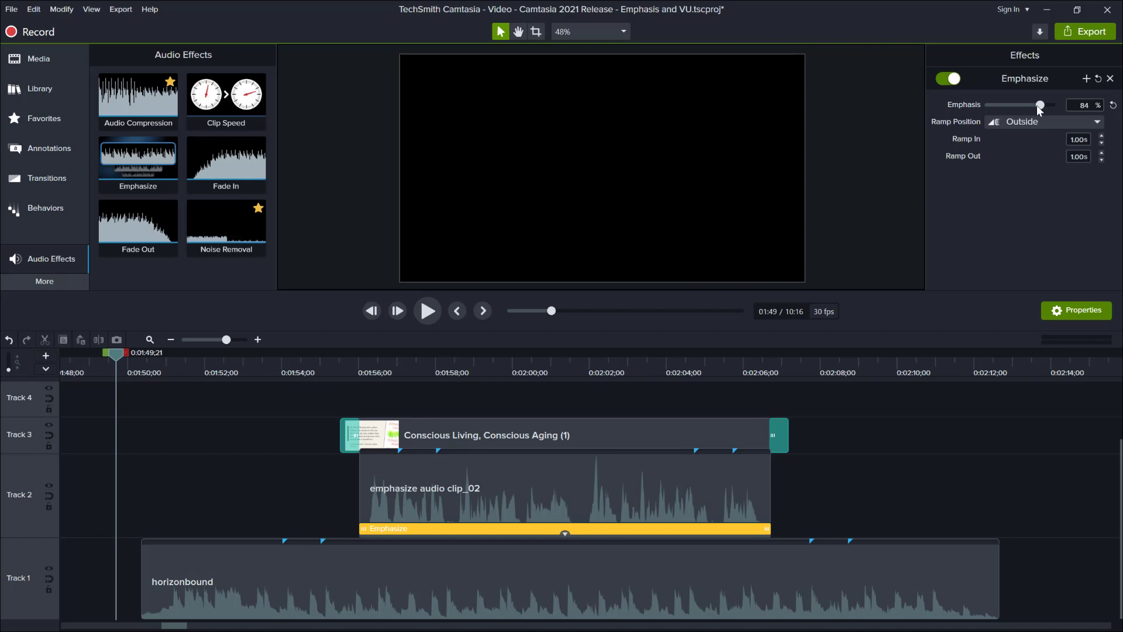
pyautogui.moveTo(1037, 106); pyautogui.dragTo(1038, 105)
# Reset Emphasis to 80%, keep the Outside ramp position, and return to the narration start
pyautogui.click(1114, 106)
pyautogui.click(1097, 122)
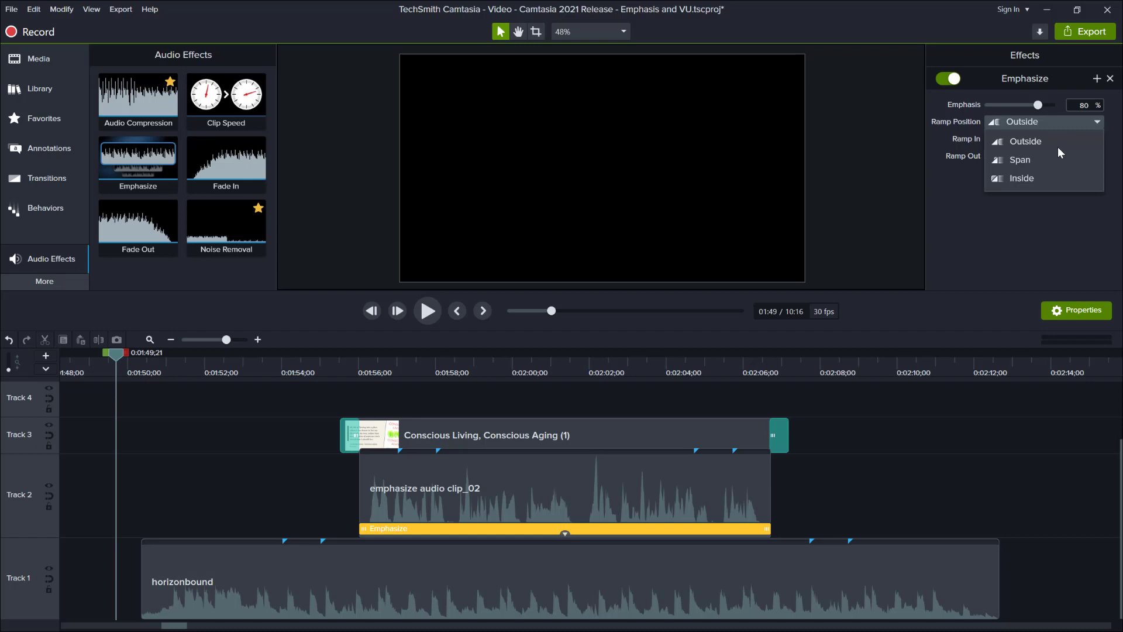
pyautogui.click(1056, 210)
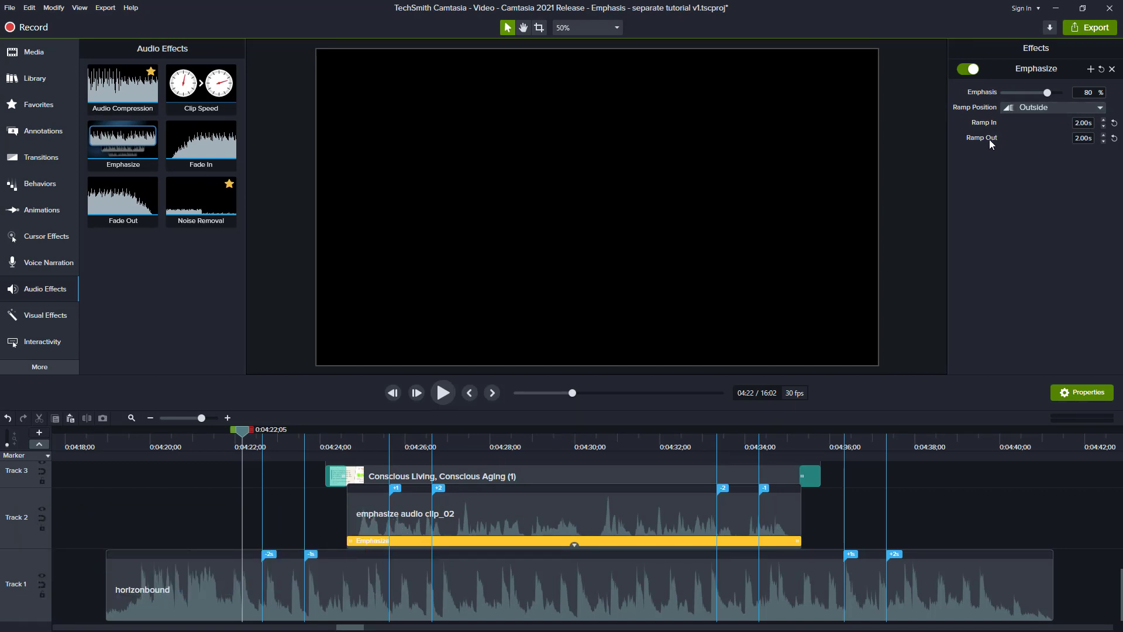
pyautogui.moveTo(243, 433); pyautogui.dragTo(332, 433)
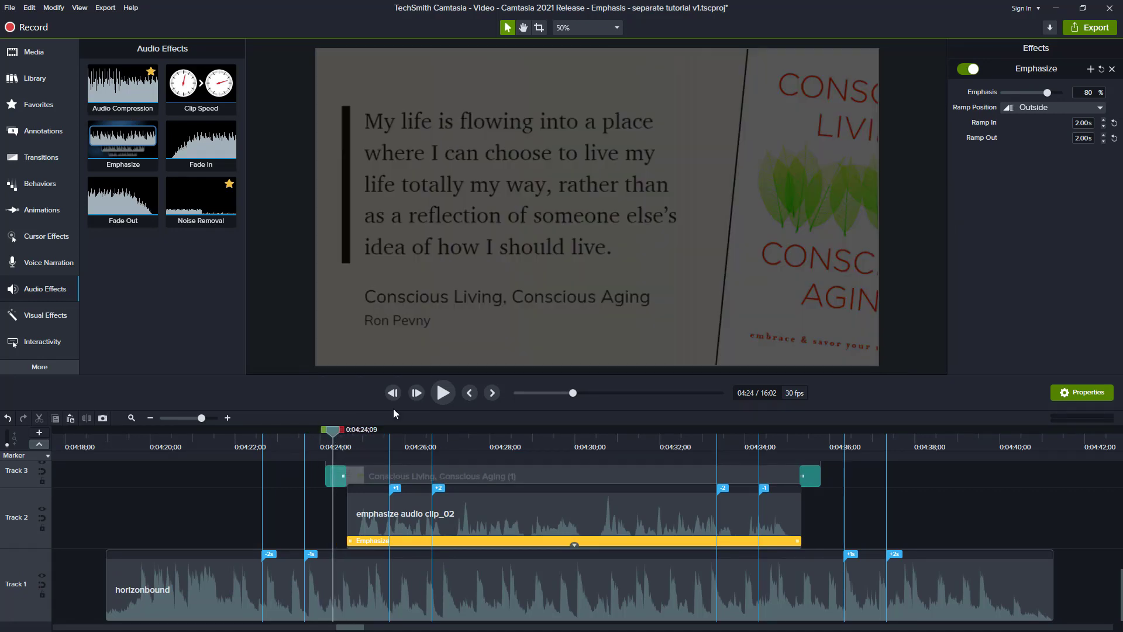
pyautogui.click(492, 394)
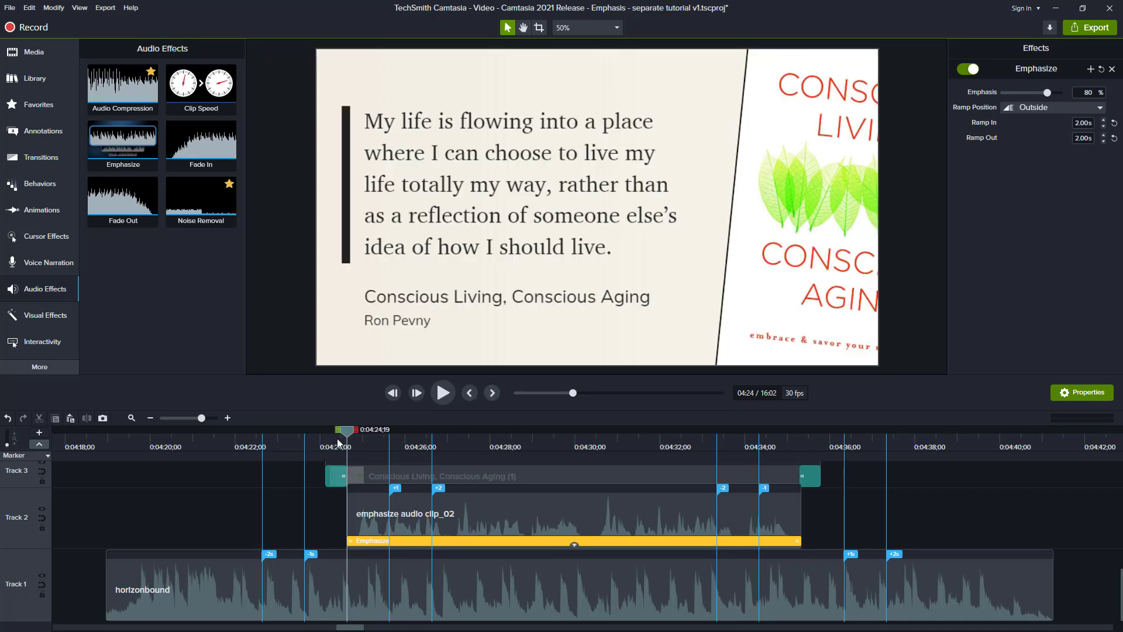
# Preview the ducked music playing into the narration from about 0:04:22
pyautogui.click(445, 509)
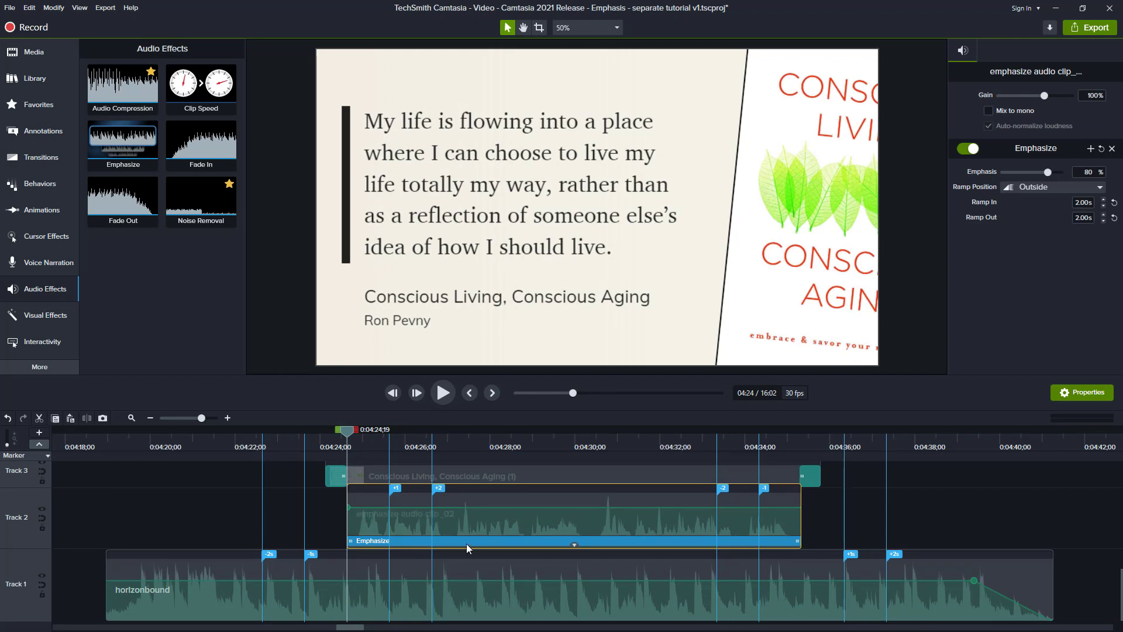
pyautogui.moveTo(339, 429); pyautogui.dragTo(255, 437)
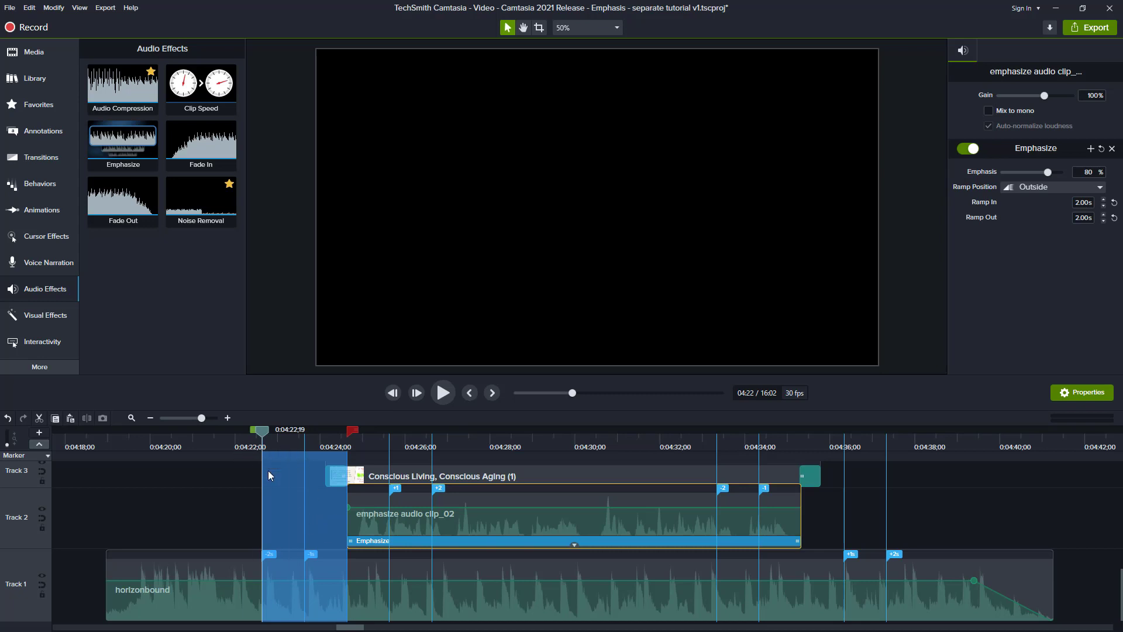
pyautogui.click(805, 436)
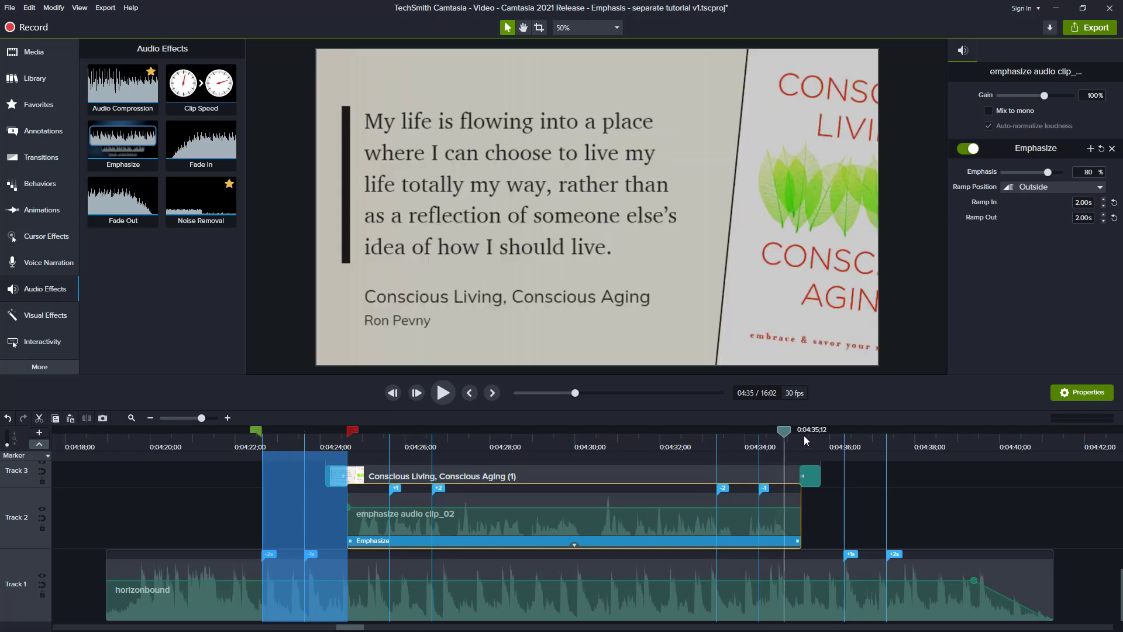
pyautogui.doubleClick(803, 431)
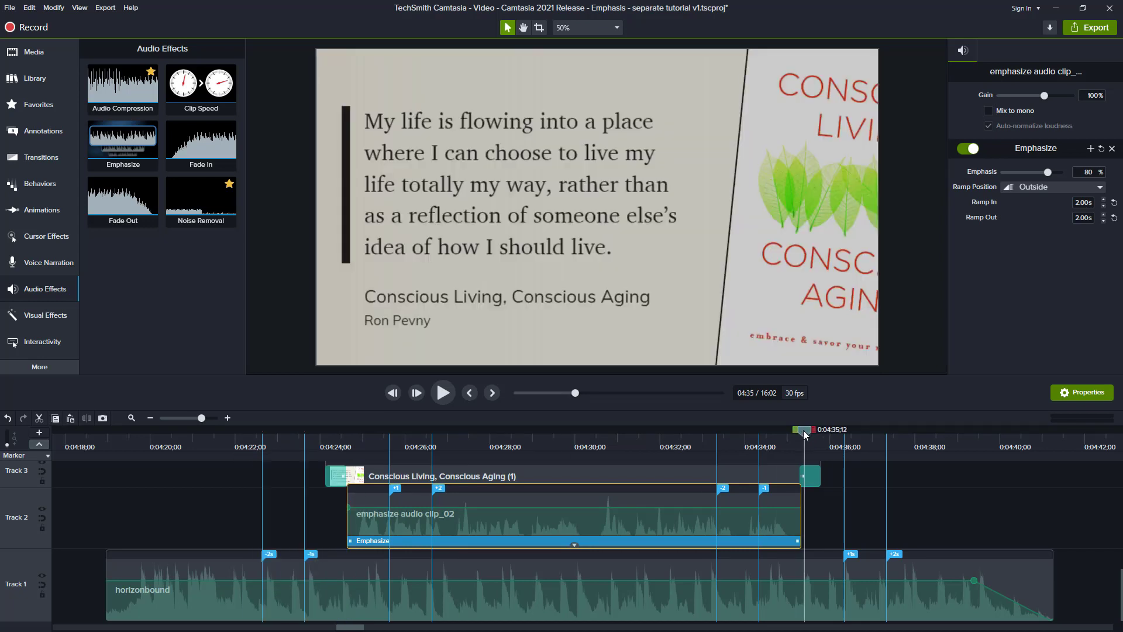
pyautogui.moveTo(804, 431); pyautogui.dragTo(893, 432)
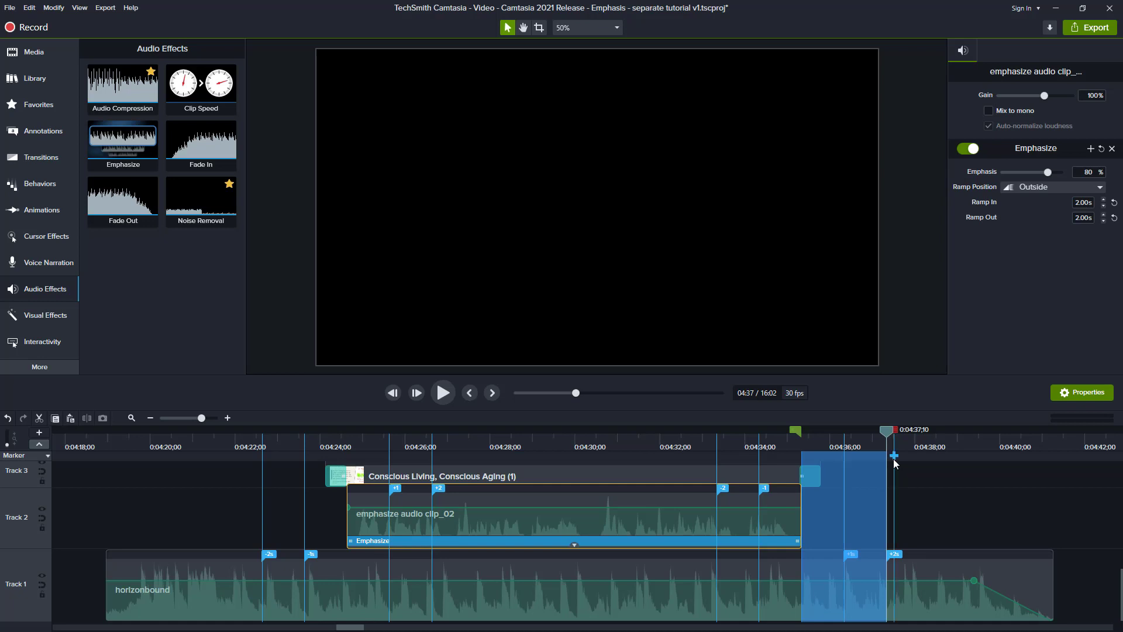
pyautogui.click(318, 445)
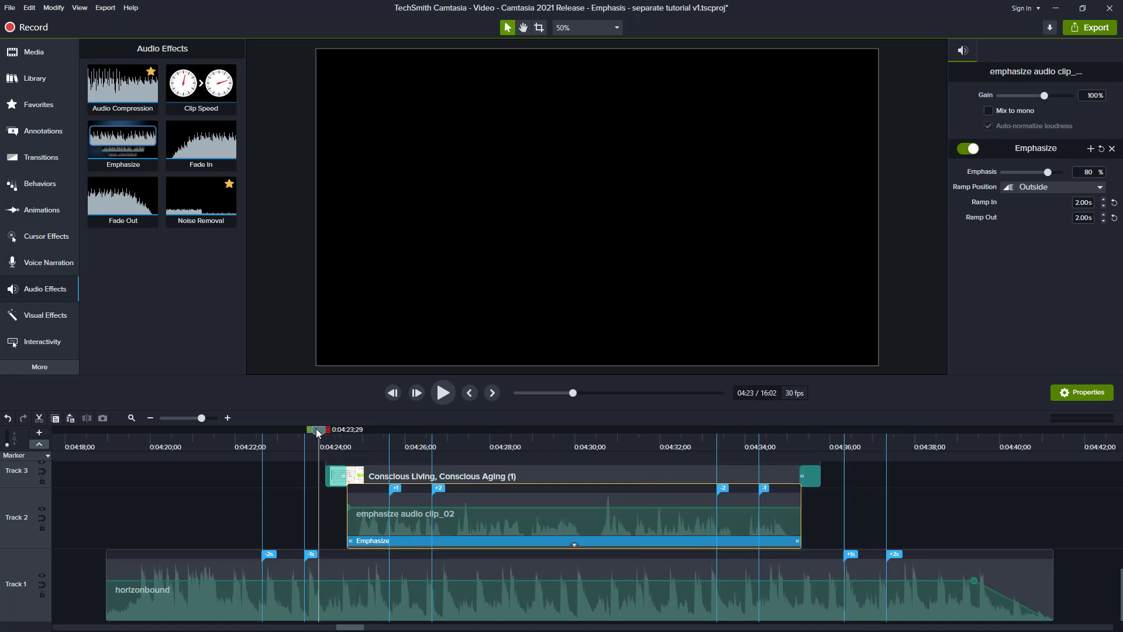
pyautogui.moveTo(316, 428); pyautogui.dragTo(239, 426)
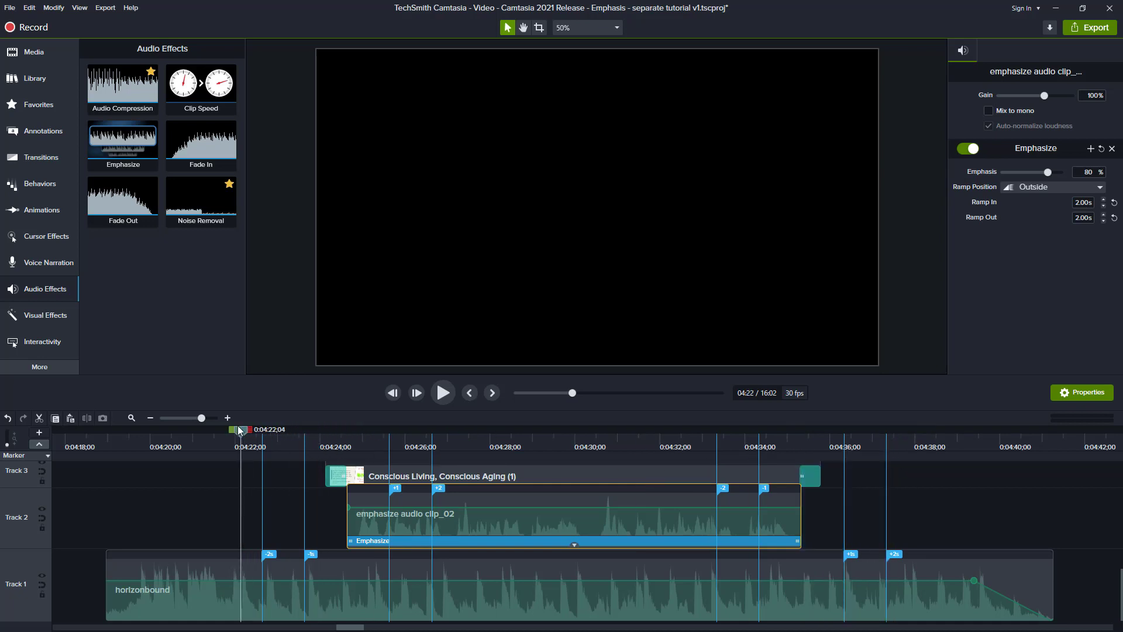
pyautogui.click(444, 395)
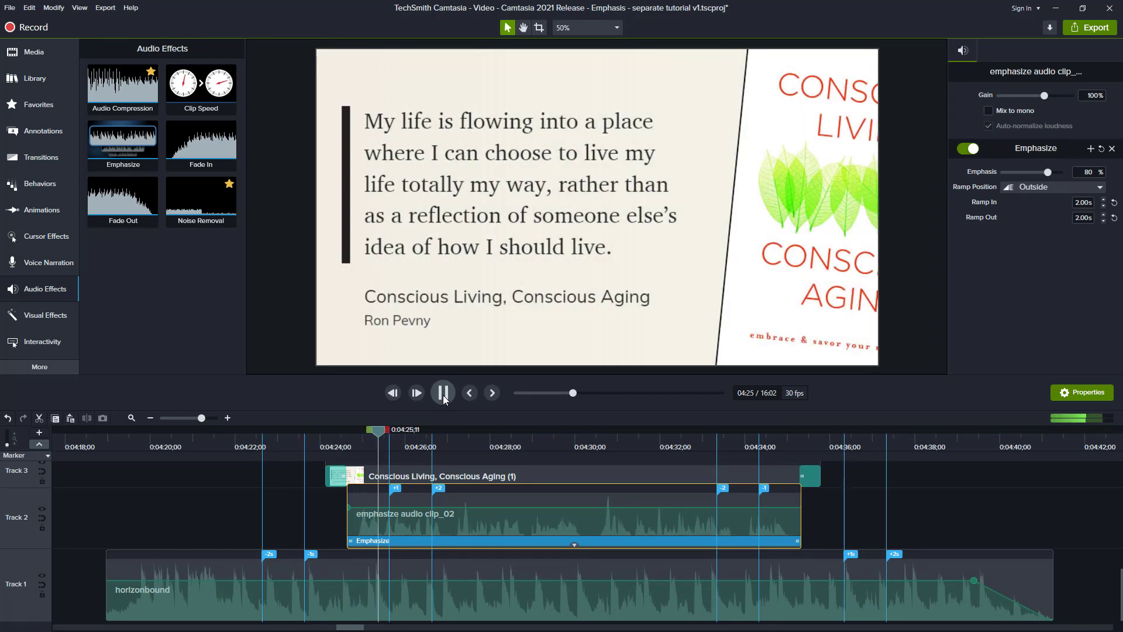
pyautogui.click(444, 395)
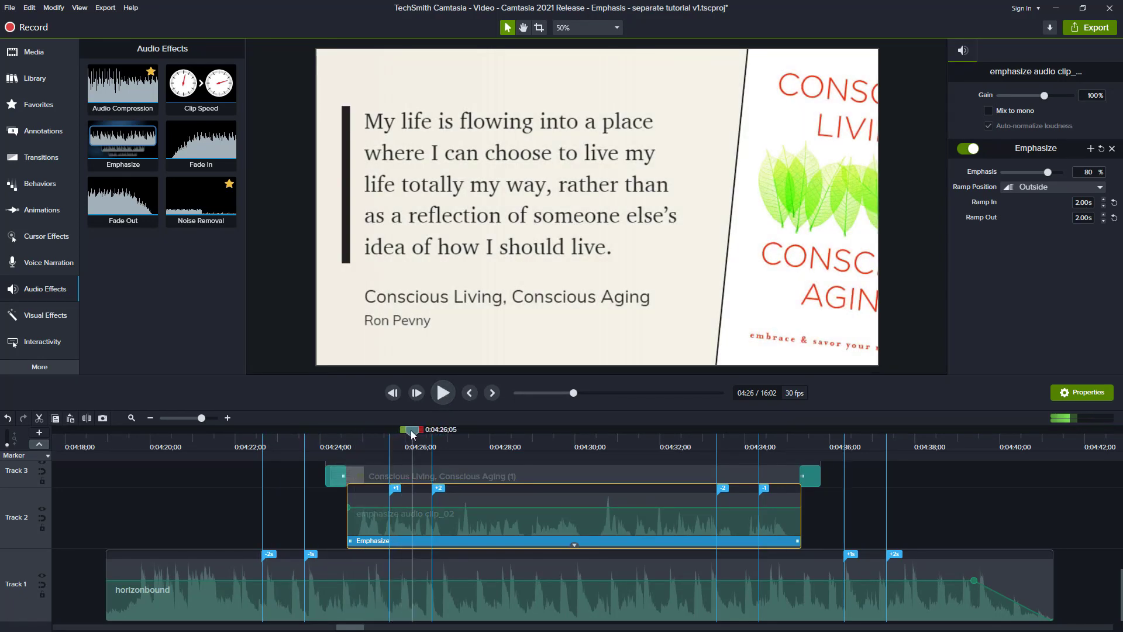
# Preview the music recovering from about 0:04:34, then bring up the Ramp Position choices
pyautogui.moveTo(410, 430); pyautogui.dragTo(691, 458)
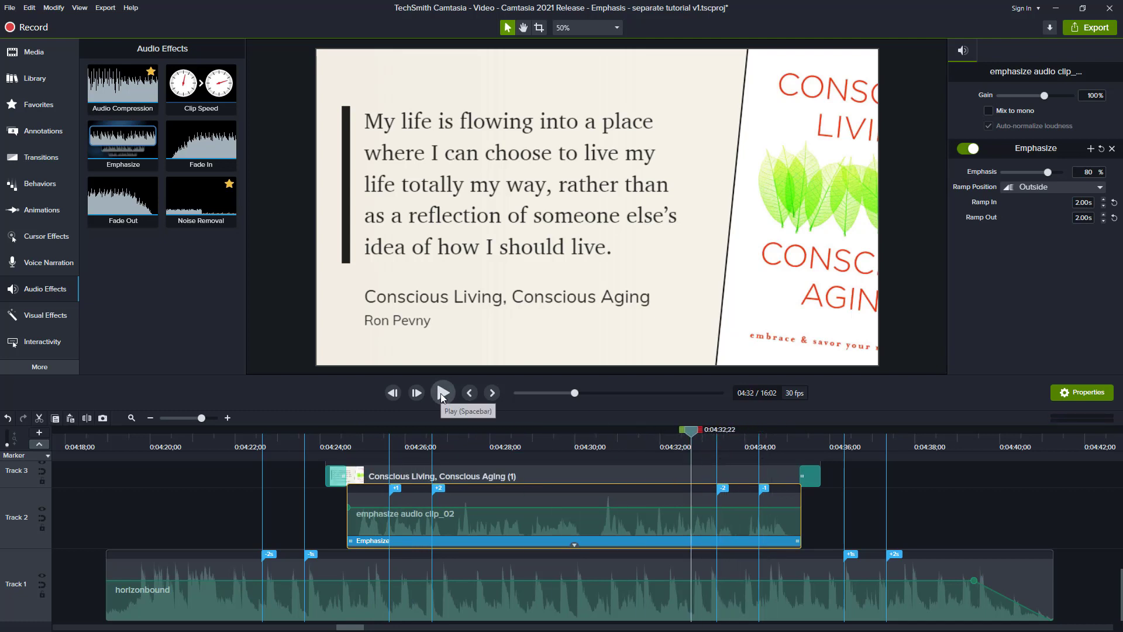
pyautogui.click(440, 393)
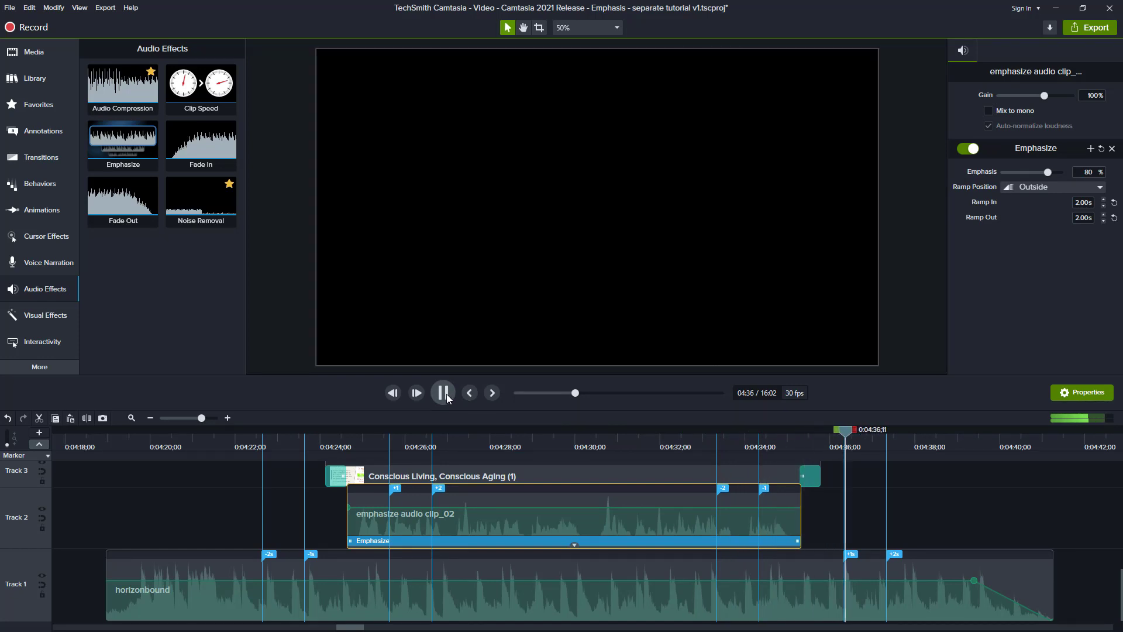
pyautogui.click(445, 393)
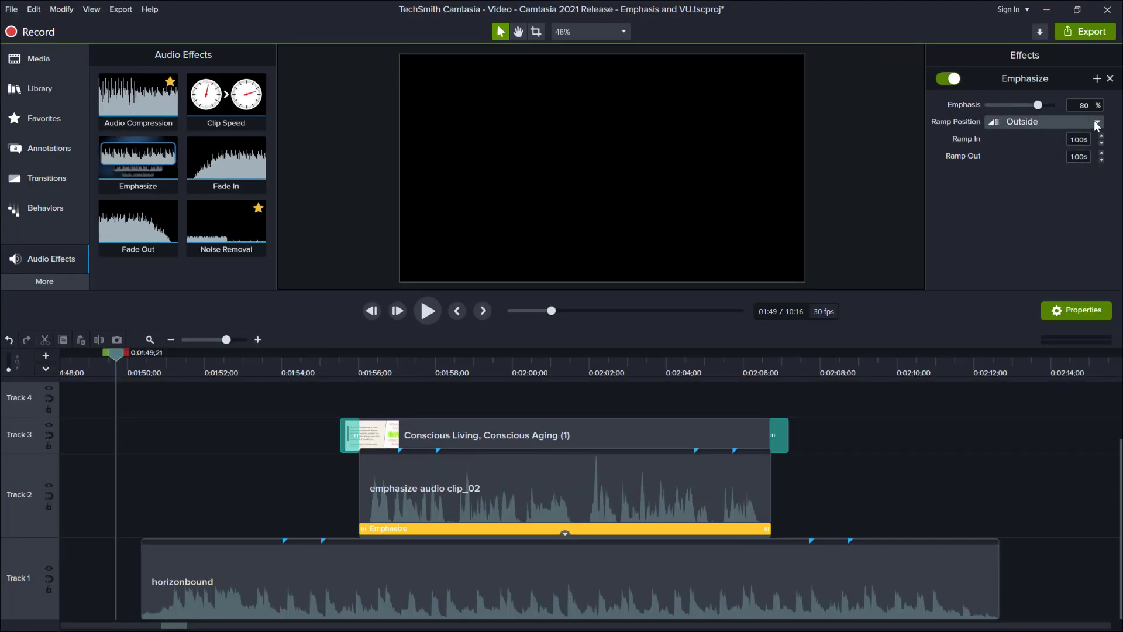
pyautogui.click(1097, 123)
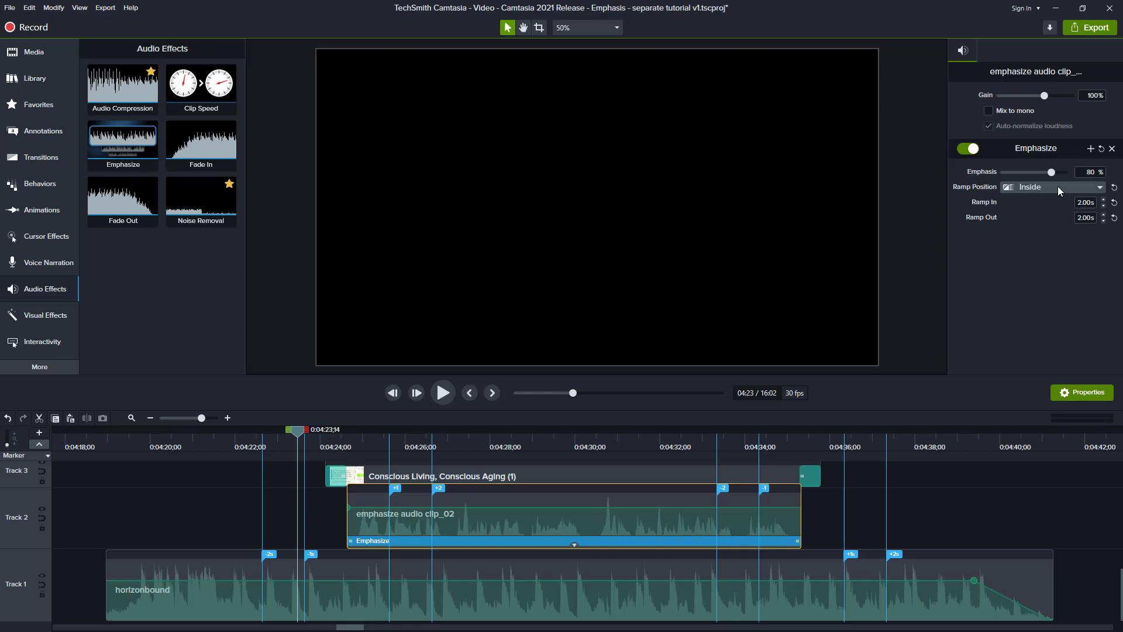
# Scrub across the Inside ramp markers from 4:24 to about 4:32
pyautogui.click(345, 433)
pyautogui.click(494, 391)
pyautogui.click(494, 391)
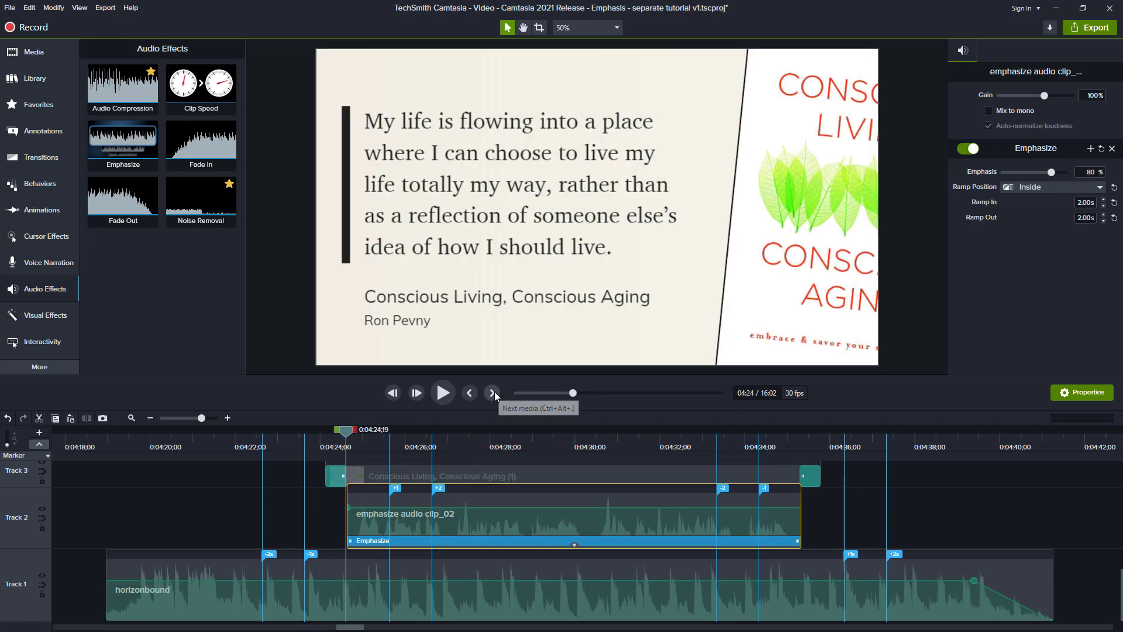
pyautogui.click(494, 391)
pyautogui.click(494, 392)
pyautogui.moveTo(354, 430); pyautogui.dragTo(435, 443)
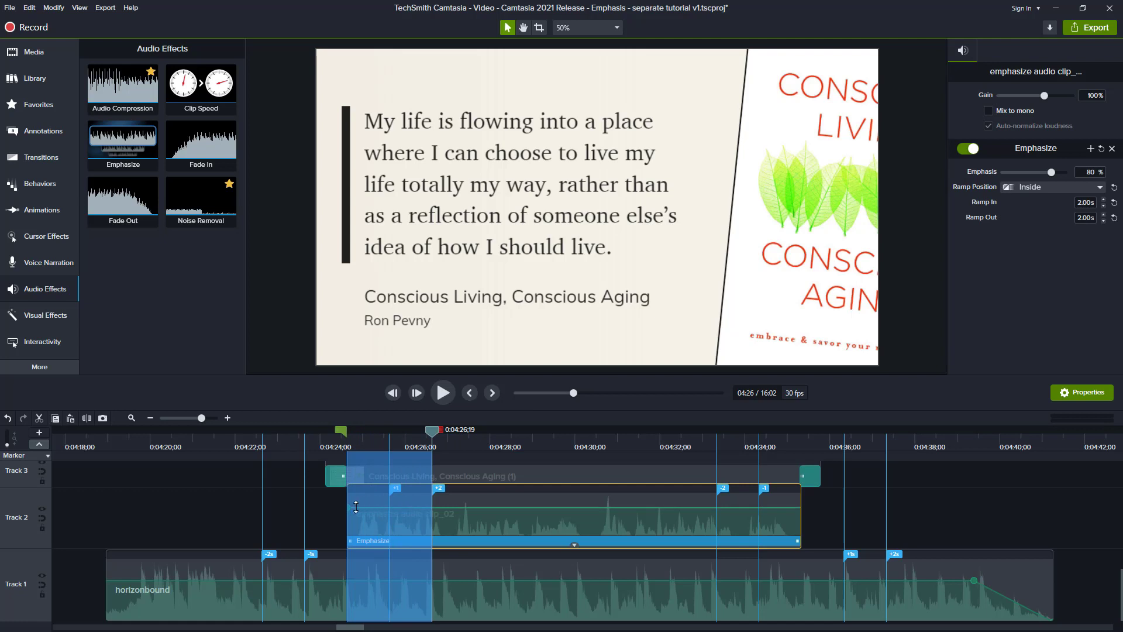
pyautogui.doubleClick(433, 433)
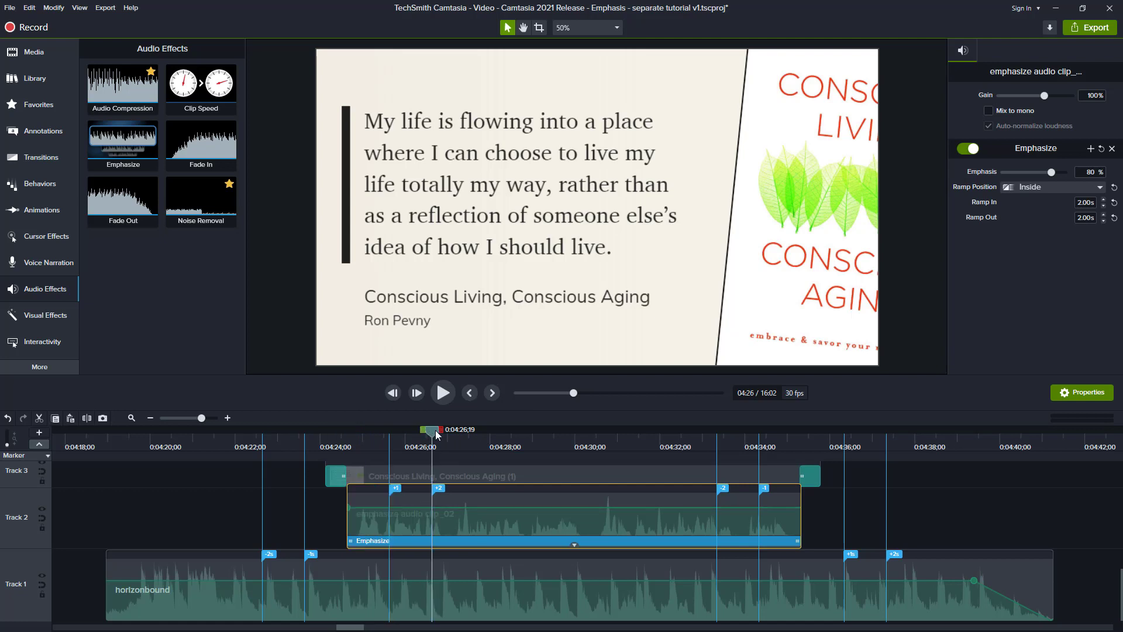
pyautogui.moveTo(449, 435); pyautogui.dragTo(804, 437)
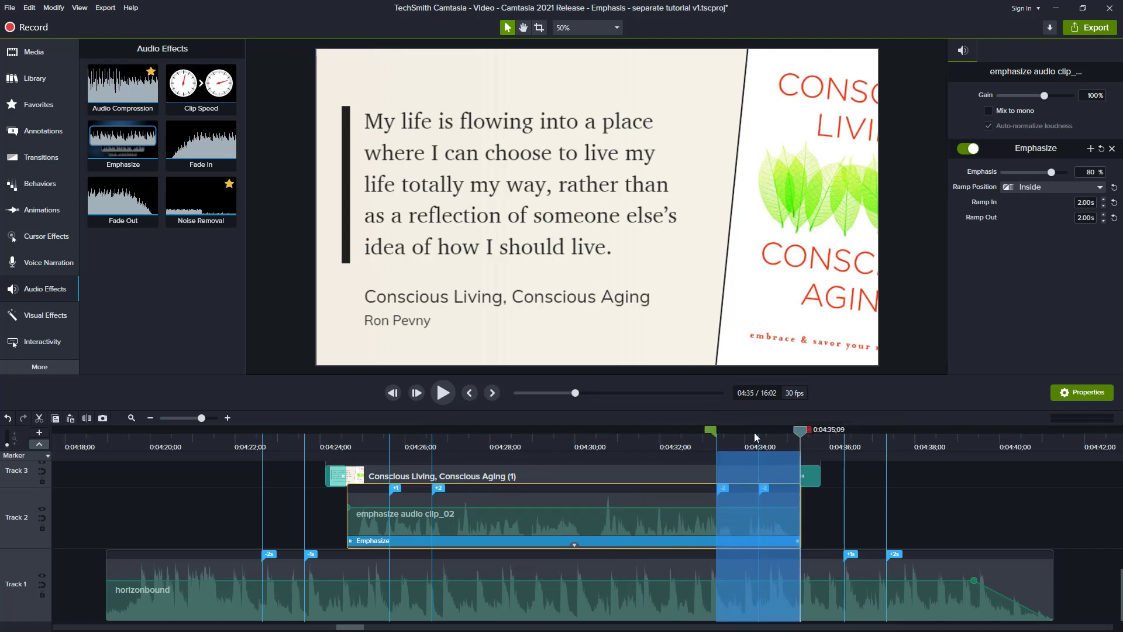
# Preview the Inside ramp from about 4:22 and 4:30, then switch the ramp position to Span
pyautogui.click(319, 445)
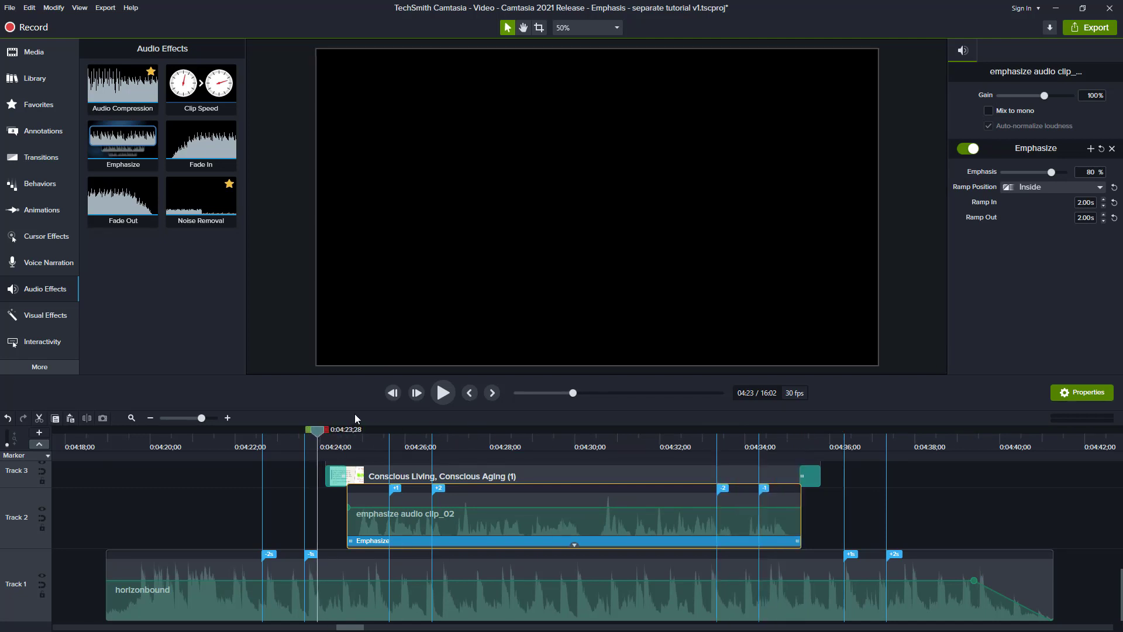
pyautogui.moveTo(317, 430); pyautogui.dragTo(253, 430)
pyautogui.click(444, 392)
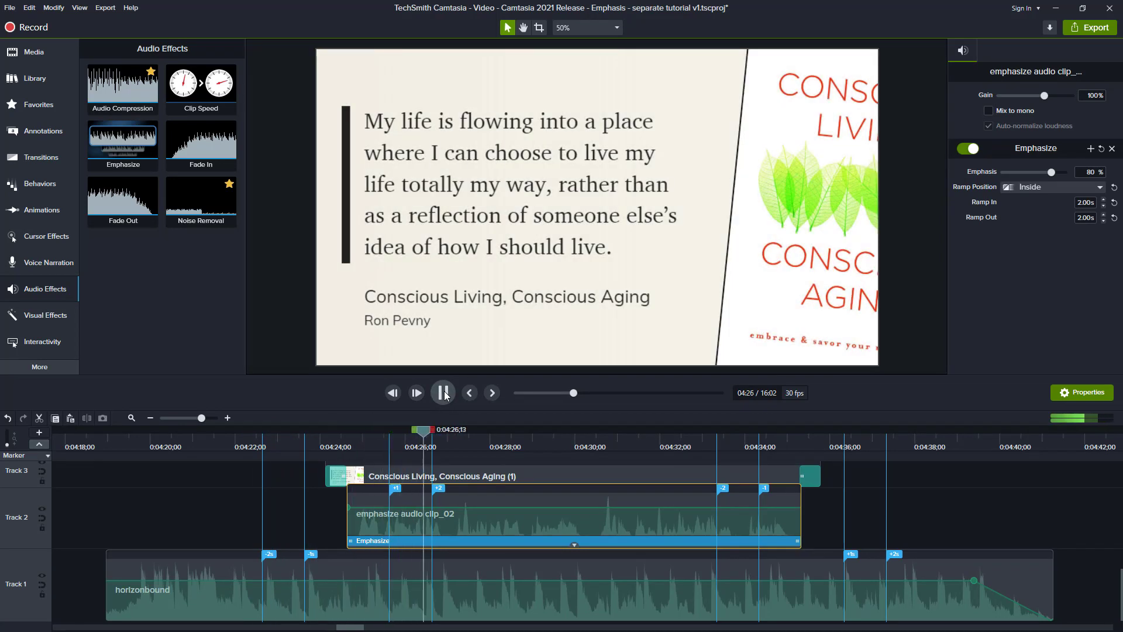
pyautogui.click(445, 395)
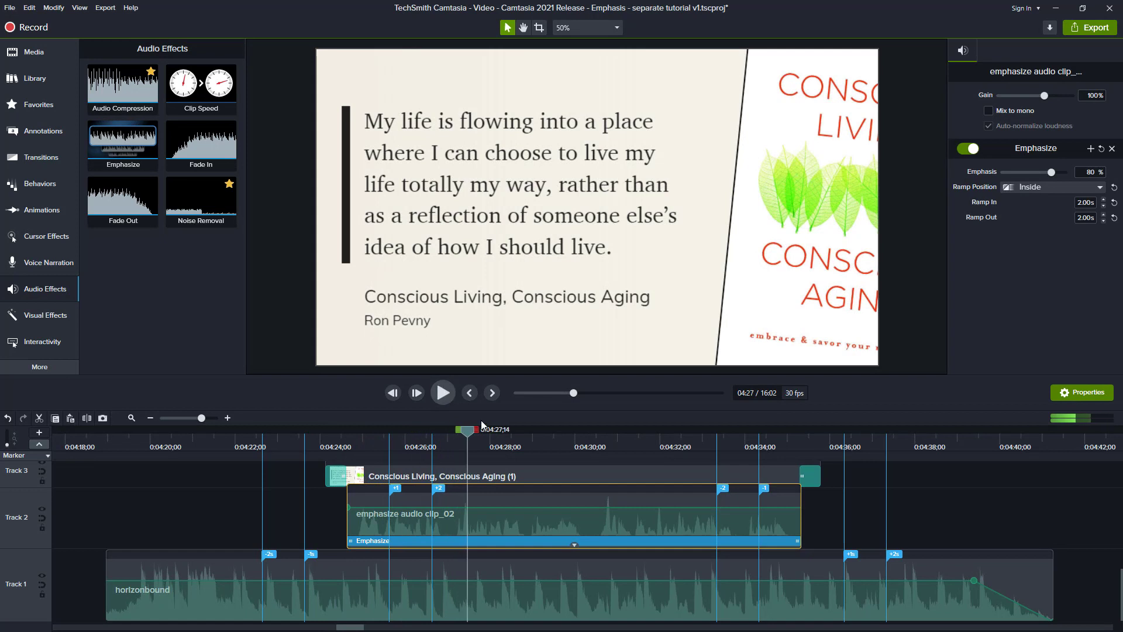
pyautogui.moveTo(471, 433); pyautogui.dragTo(609, 448)
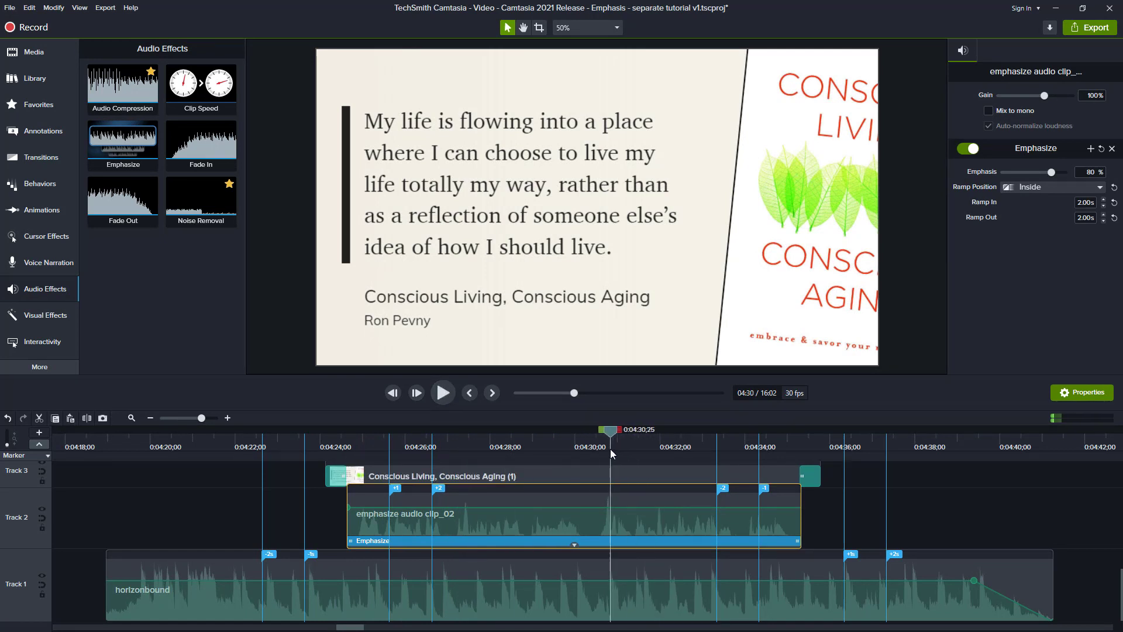
pyautogui.click(444, 394)
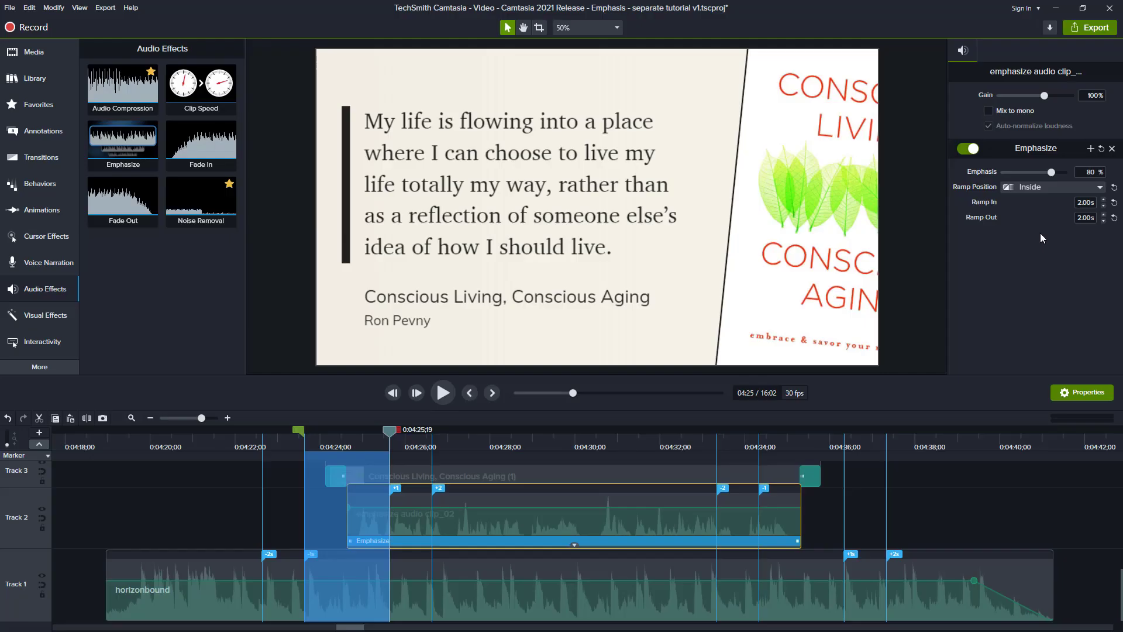
pyautogui.click(1058, 185)
pyautogui.click(1043, 221)
# Check the -1 marker, then preview the Span ramp's ducking from about 4:22 and 4:33
pyautogui.click(766, 490)
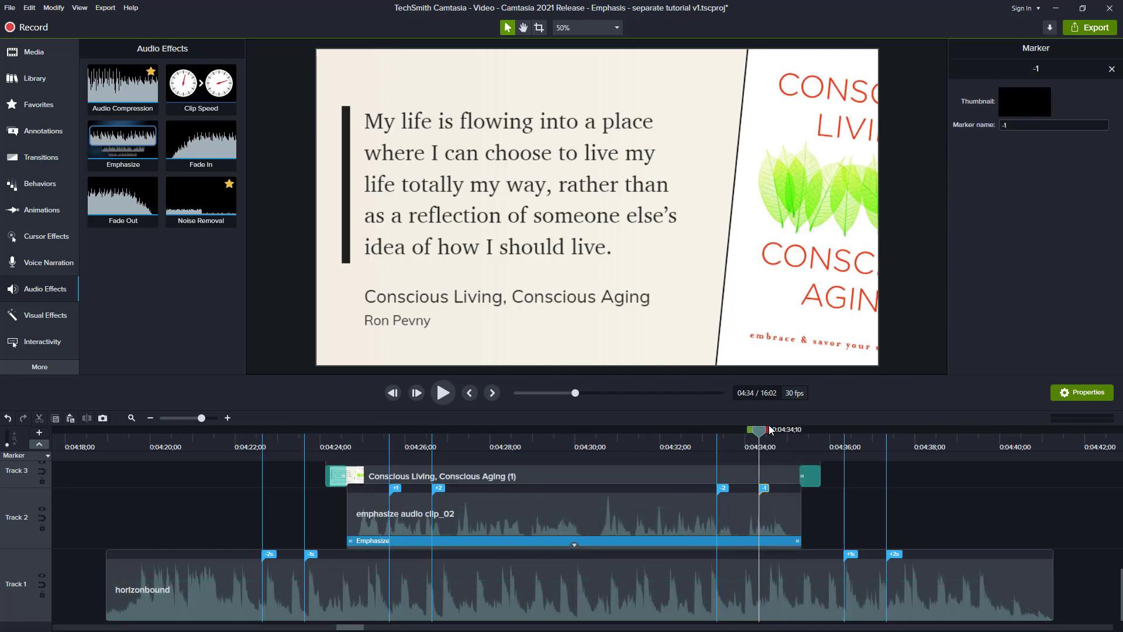
pyautogui.moveTo(770, 433); pyautogui.dragTo(853, 434)
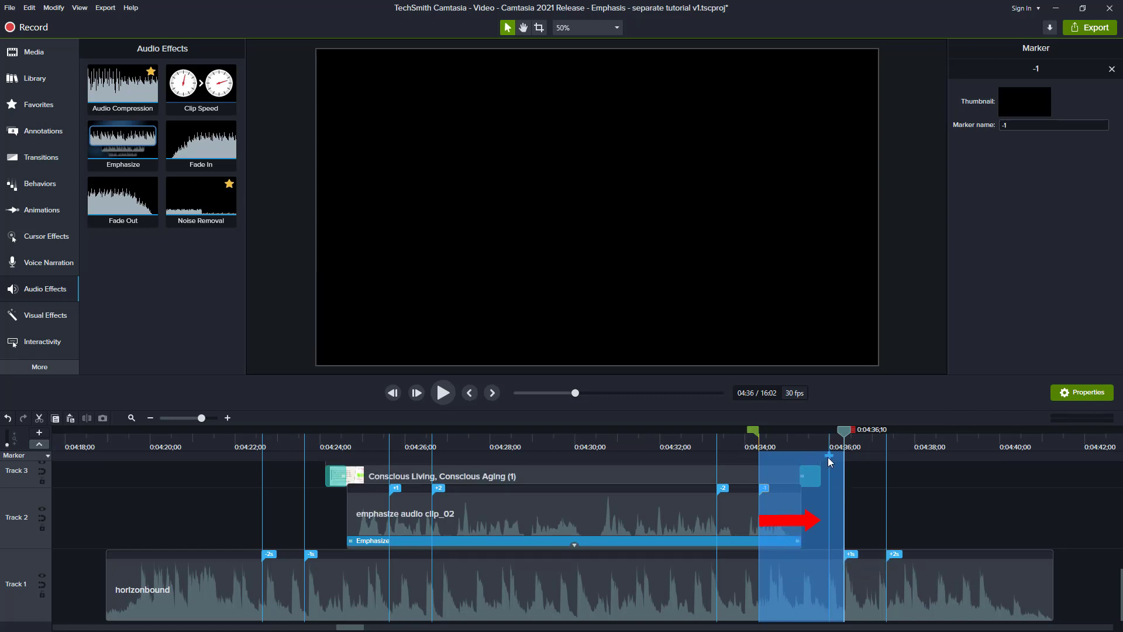
pyautogui.click(280, 447)
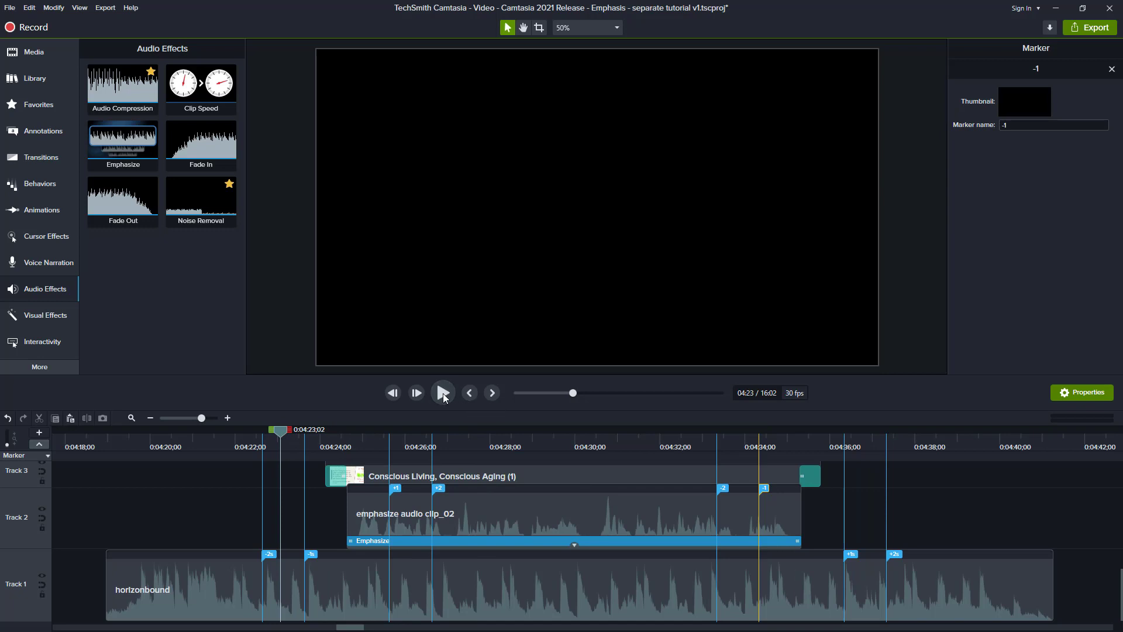
pyautogui.moveTo(285, 433); pyautogui.dragTo(248, 436)
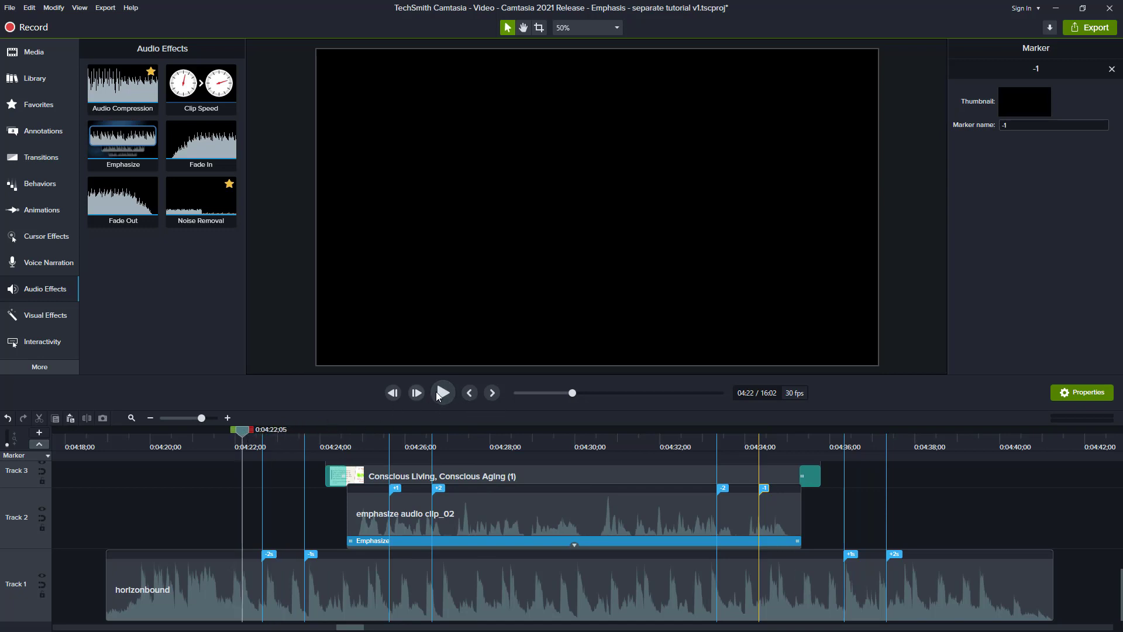
pyautogui.click(439, 396)
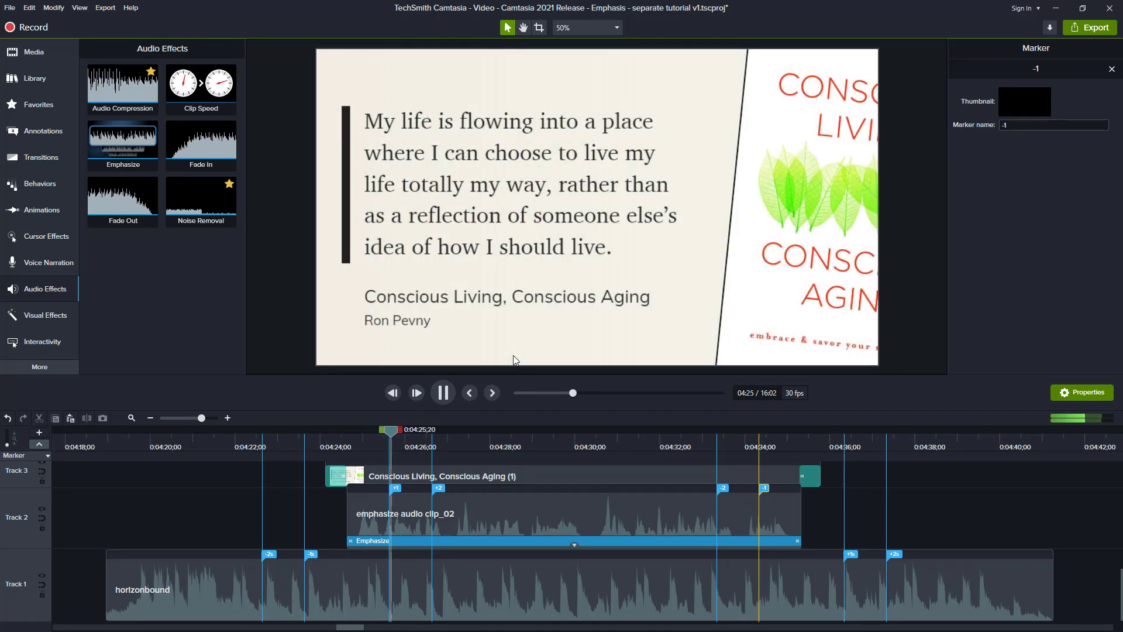
pyautogui.click(442, 395)
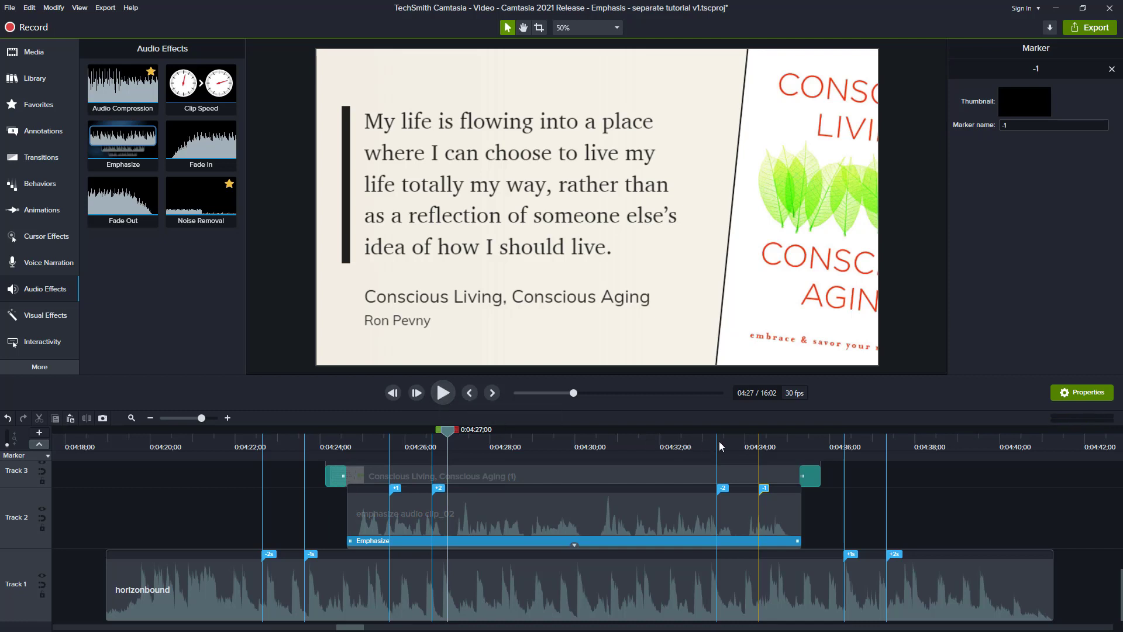
pyautogui.click(698, 447)
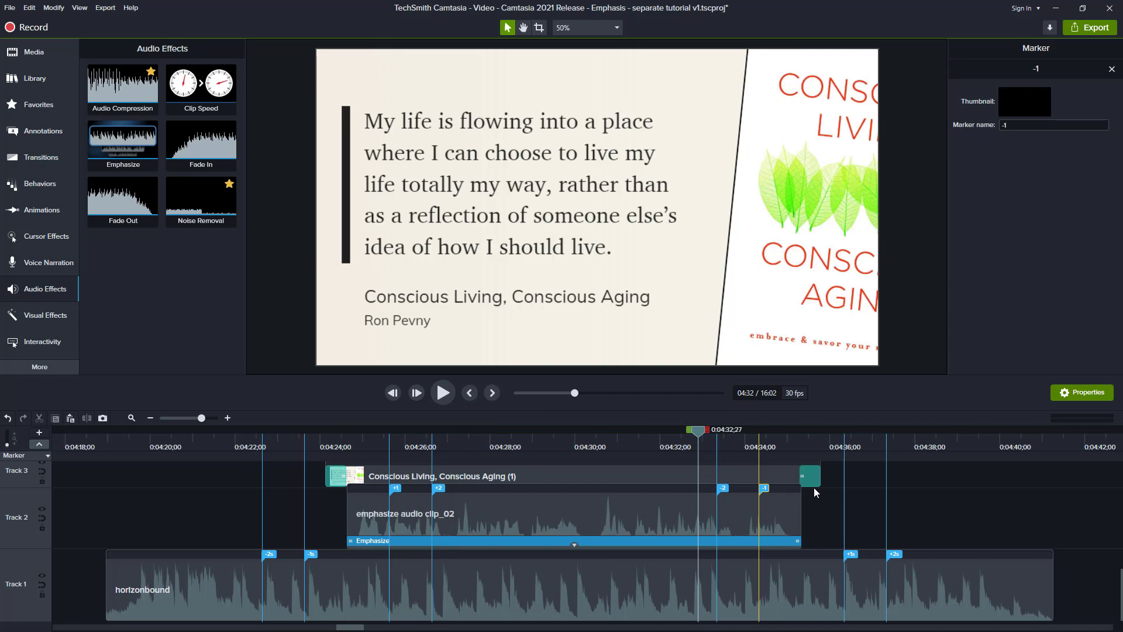
pyautogui.click(443, 393)
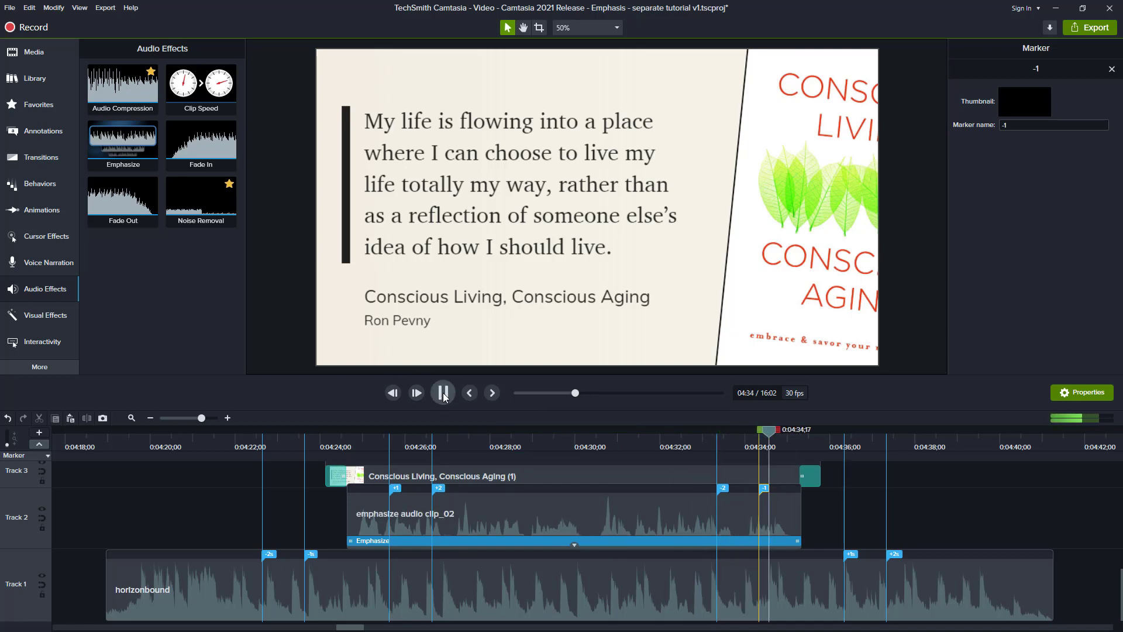